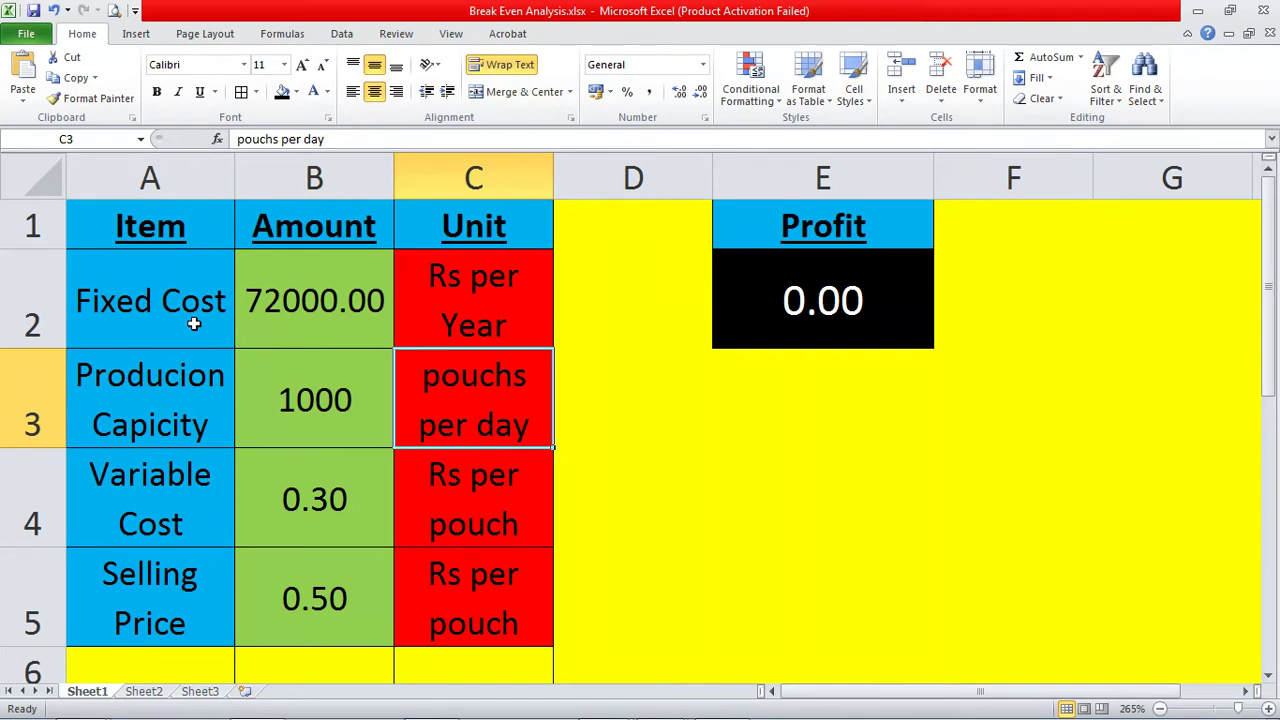
Review the amounts and units listed for fixed cost, production capacity, variable cost and selling price.
key("Up")
key("Up")
key("Left")
key("Left")
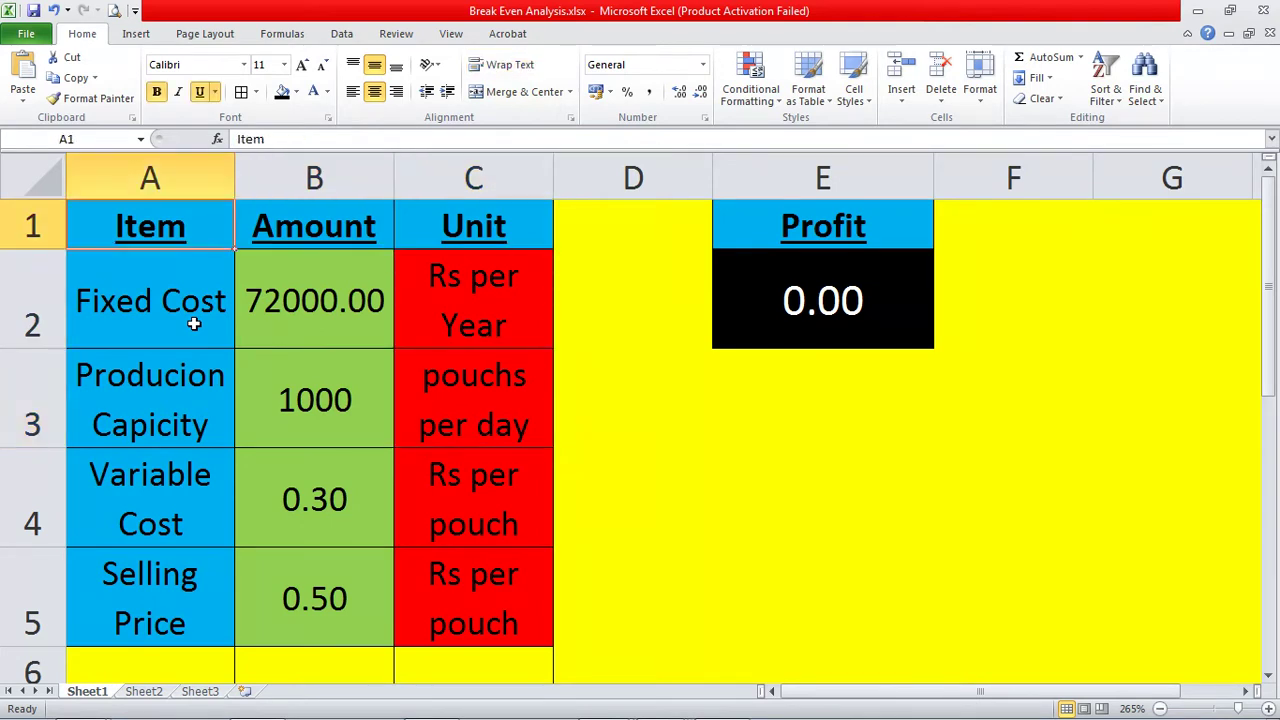
key("Down")
key("Right")
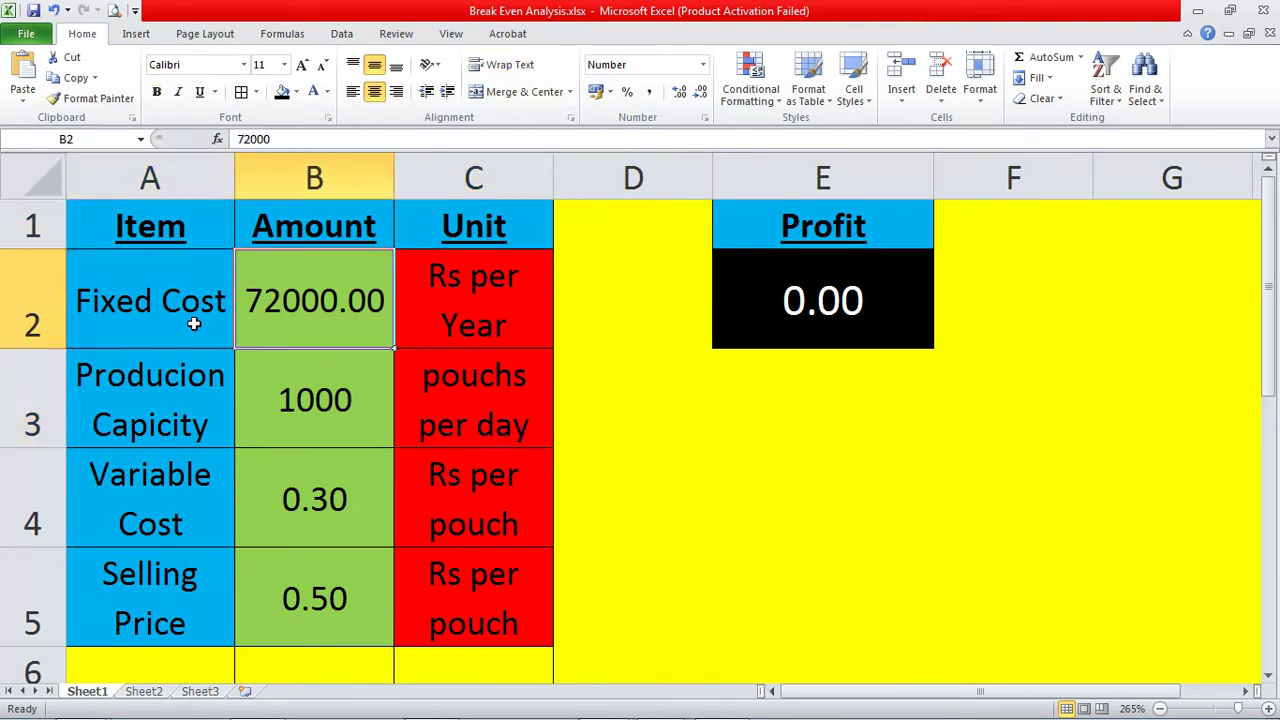
key("Right")
key("Left")
key("Down")
key("Left")
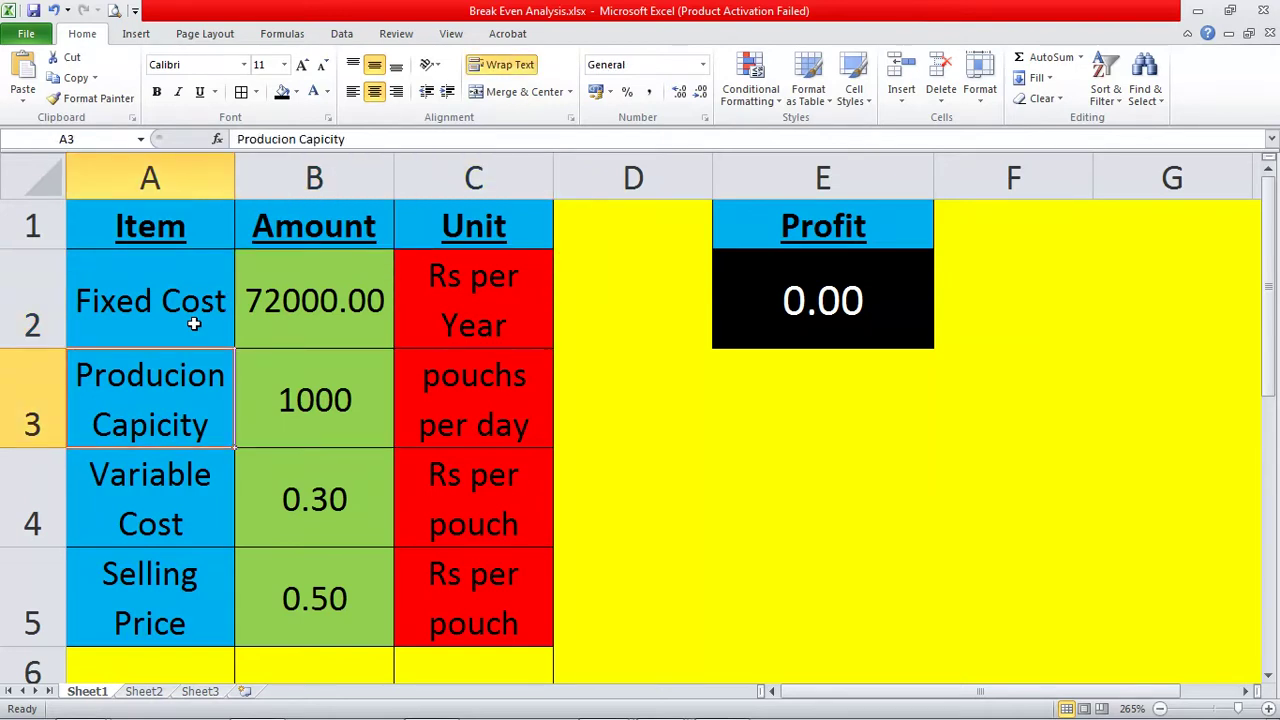
key("Right")
key("Right")
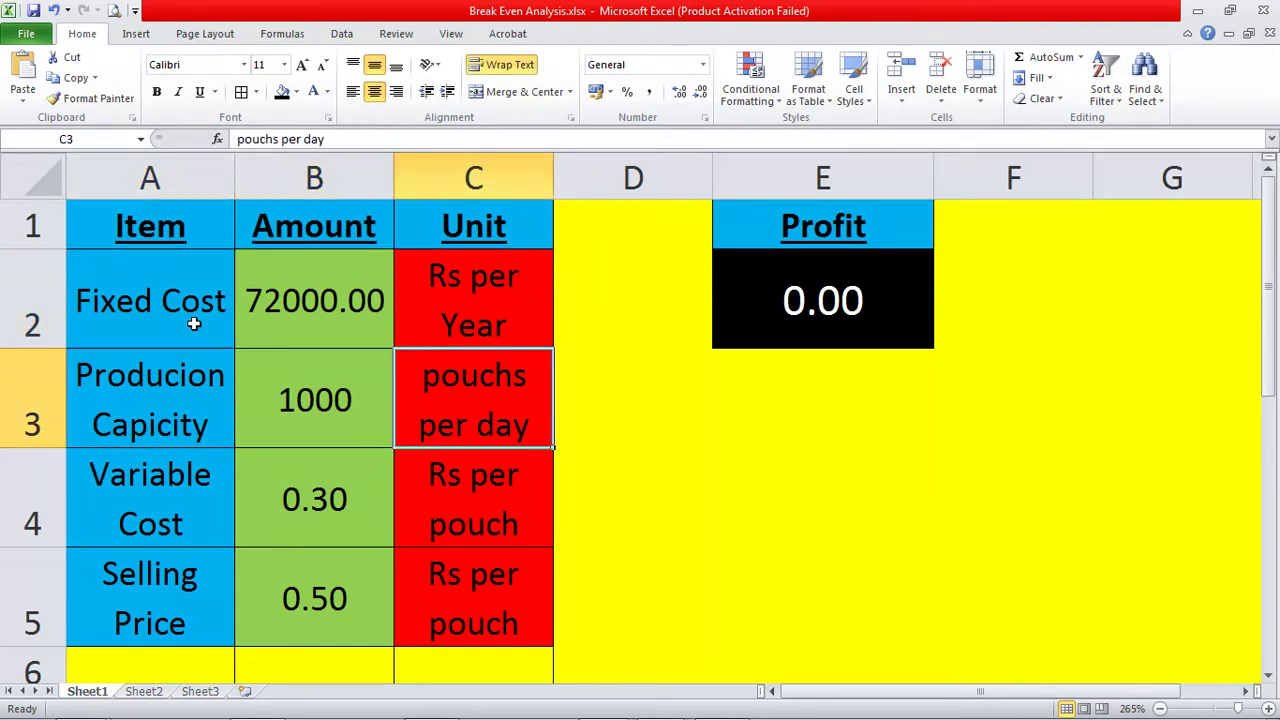
key("Left")
key("Down")
key("Down")
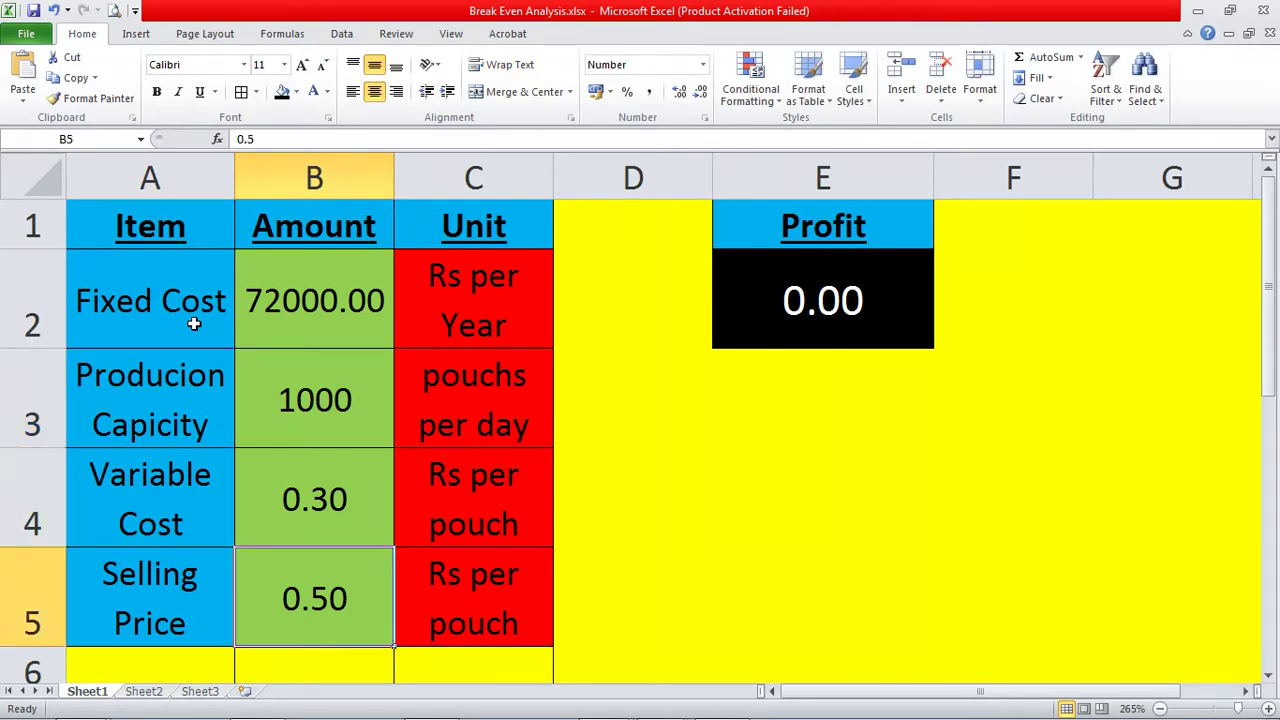
Set the variable cost in B4 to 0.
key("Up")
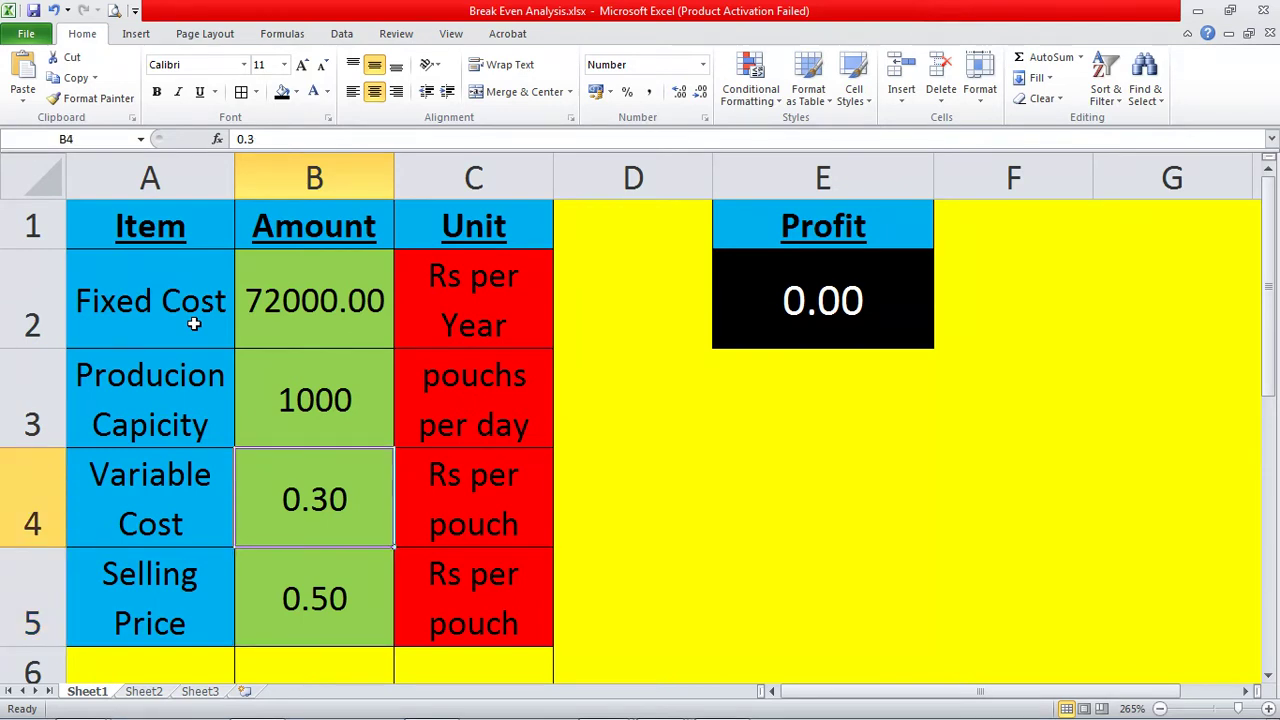
type("0")
key("Return")
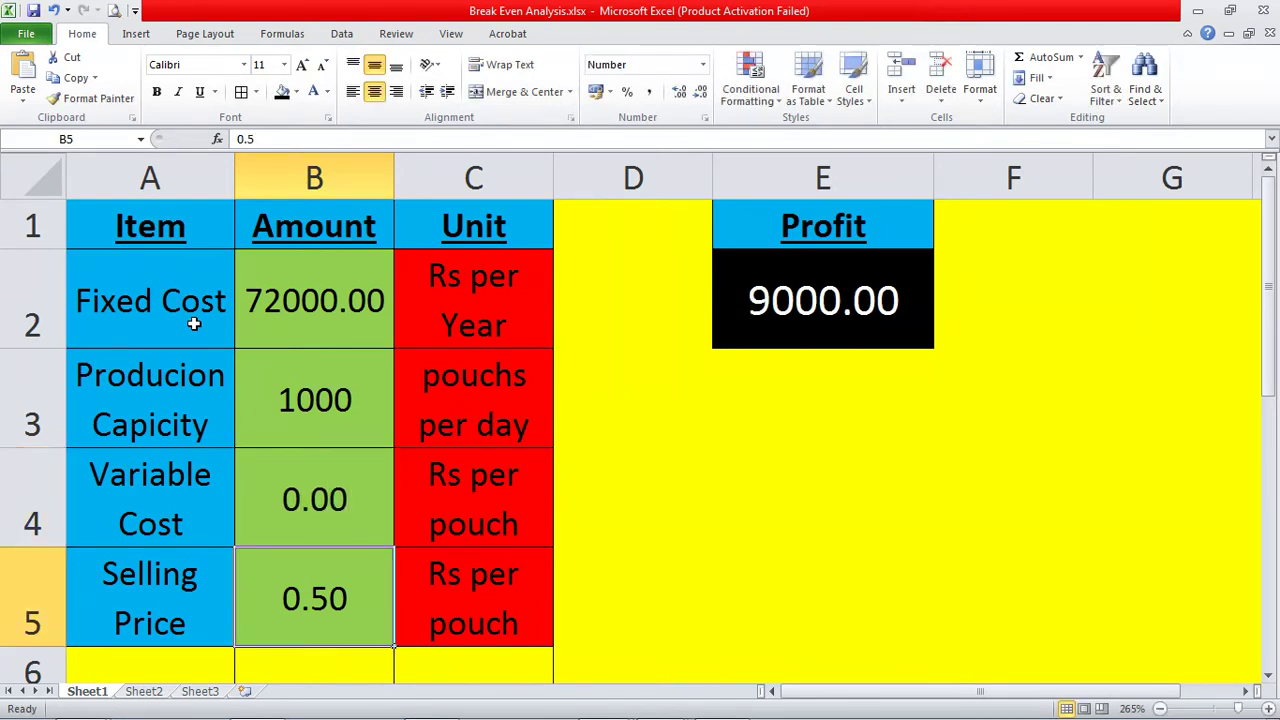
key("Down")
key("Up")
key("Up")
key("ctrl+Up")
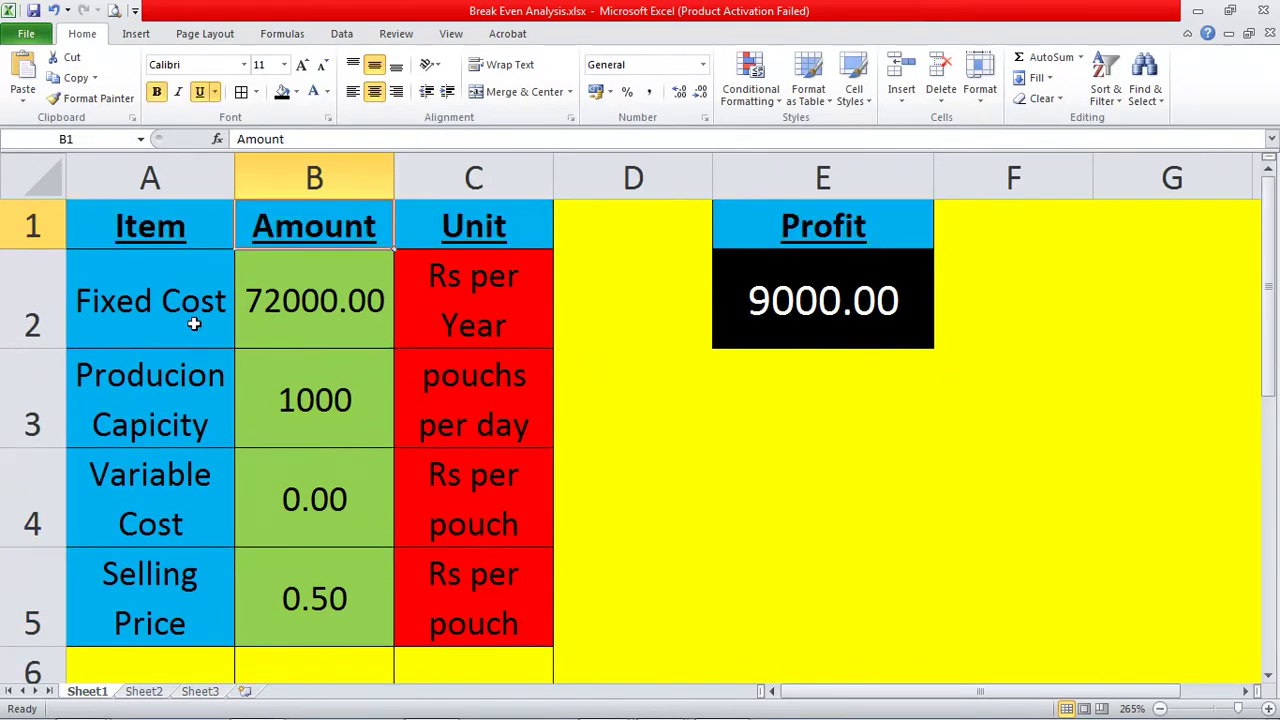
Set the selling price in B5 to 0.2 Rs per pouch.
key("Down")
key("Down")
key("Down")
key("Down")
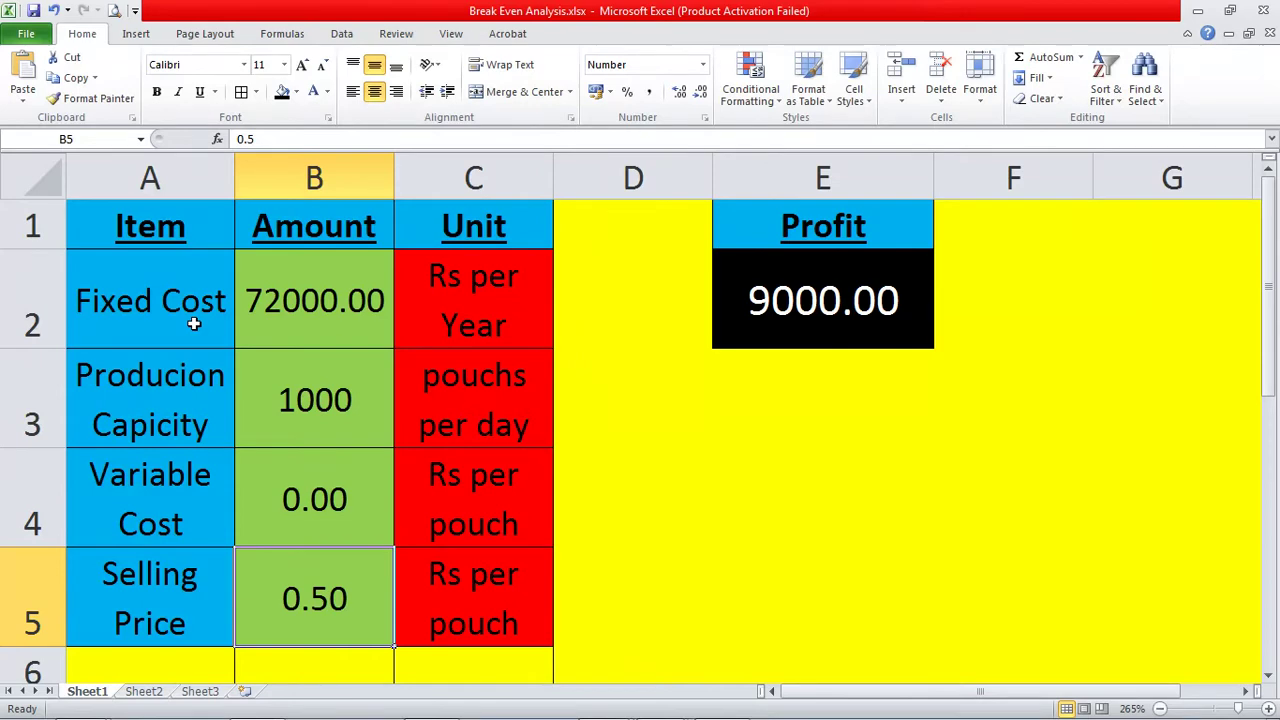
type("0.2")
key("Return")
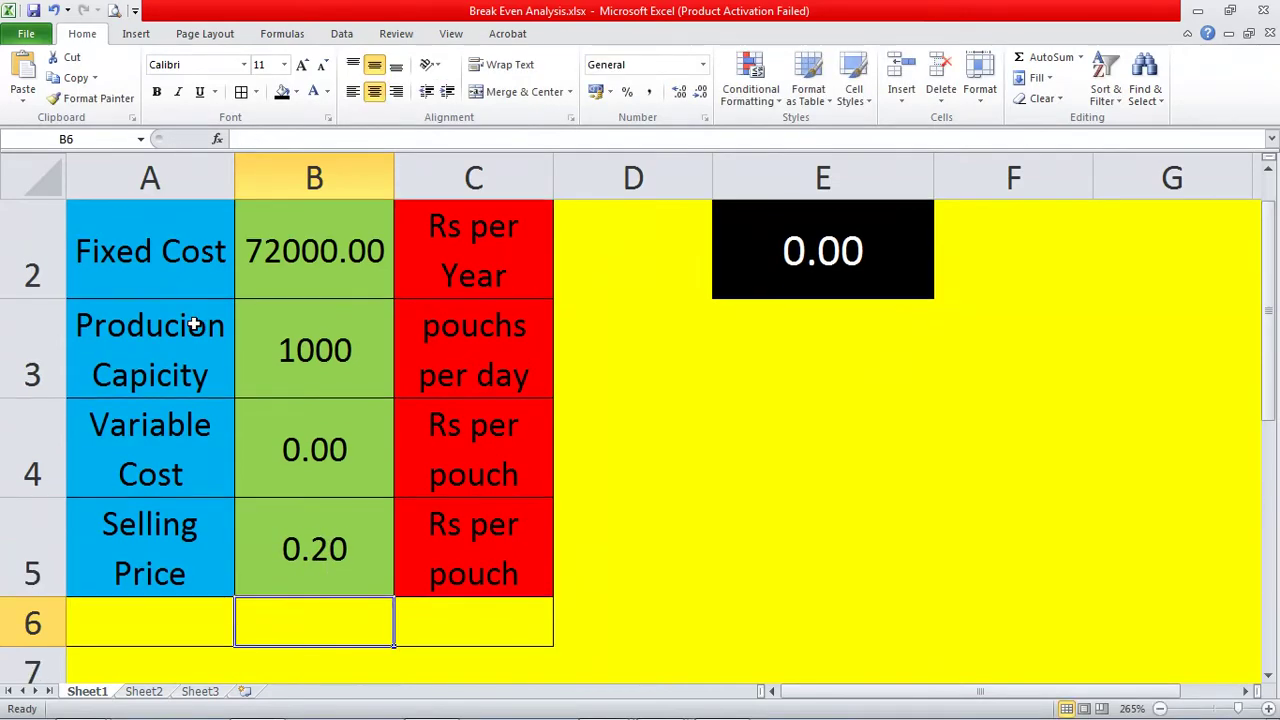
Examine the Profit formula in E2 and the selling price, fixed cost and production capacity amounts.
key("ctrl+Home")
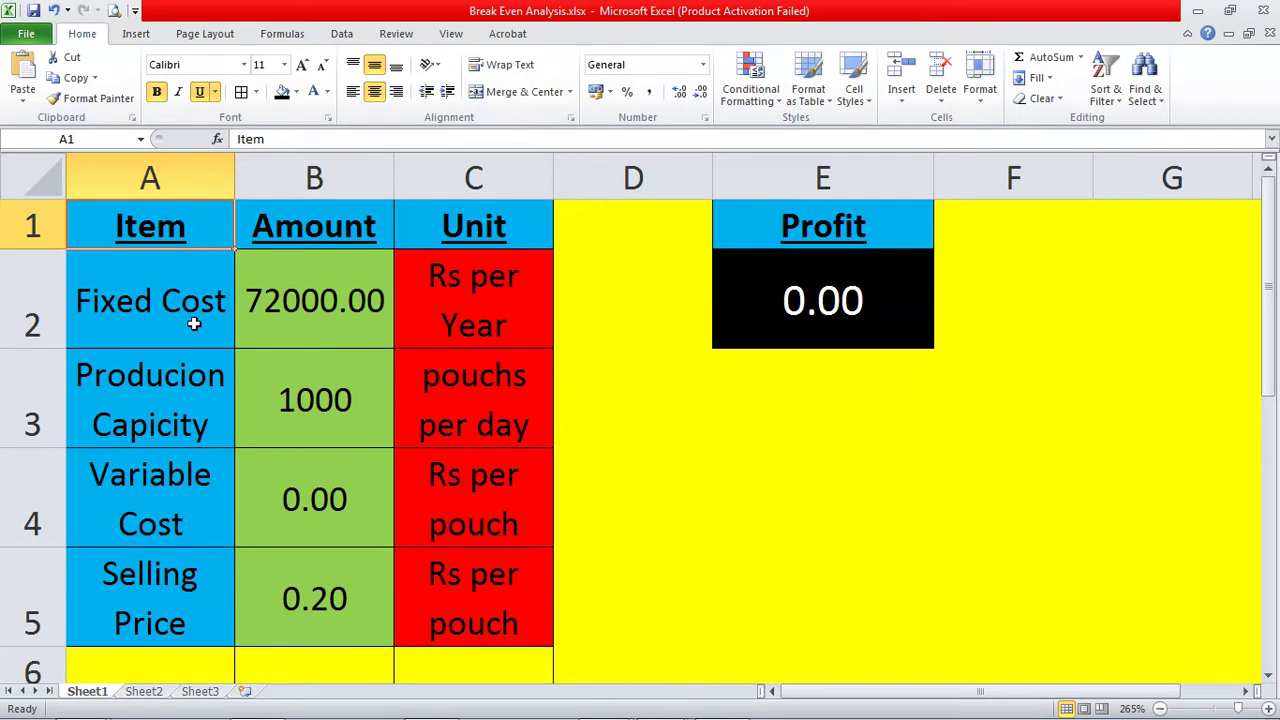
left_click(830, 300)
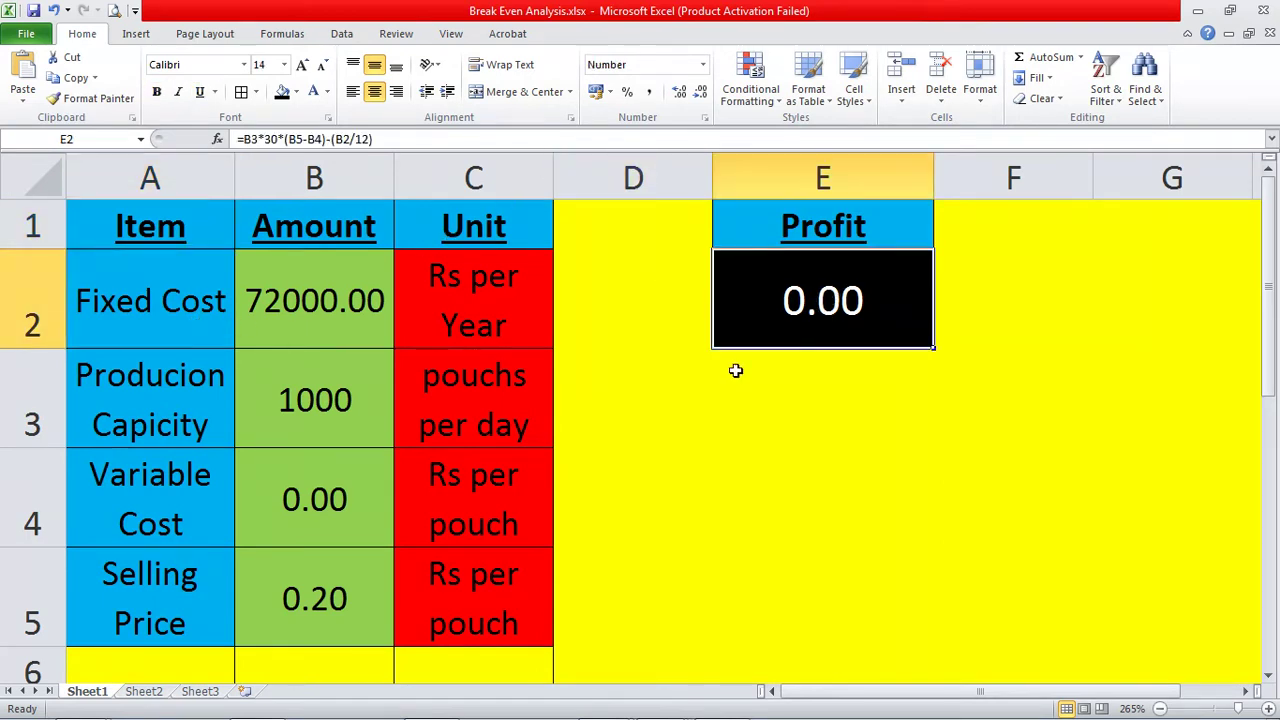
left_click(300, 606)
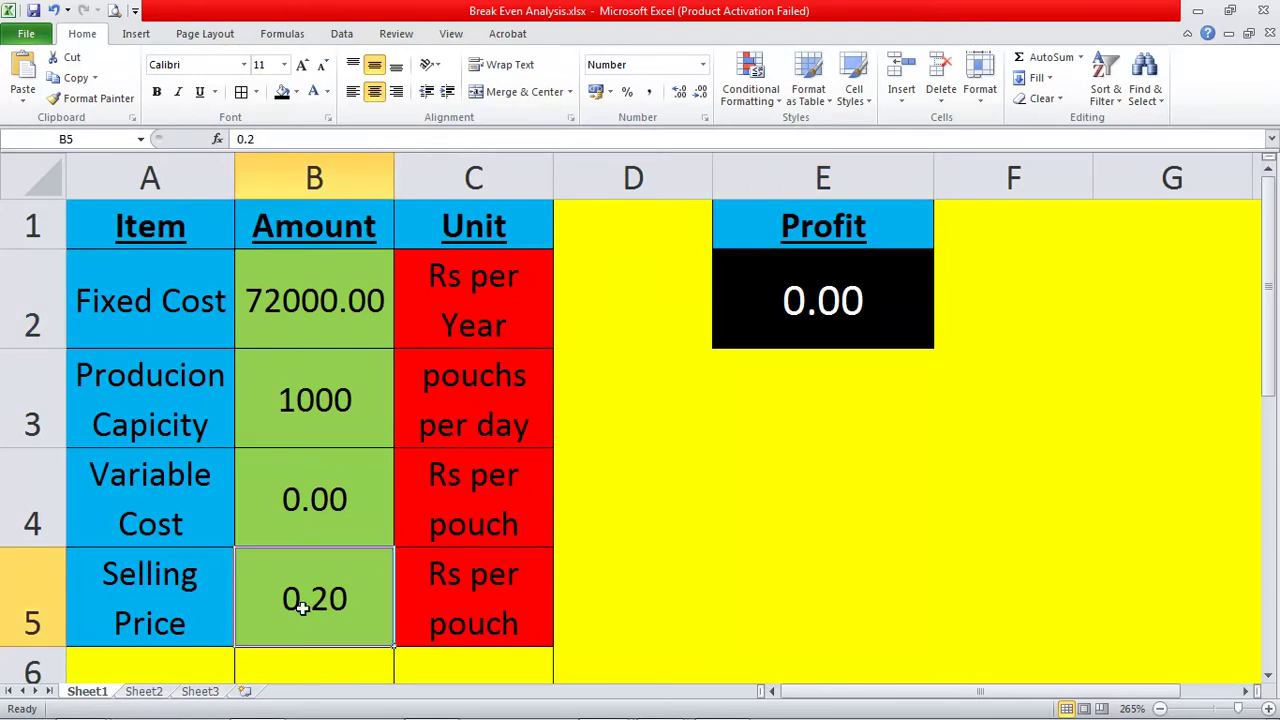
left_click(322, 292)
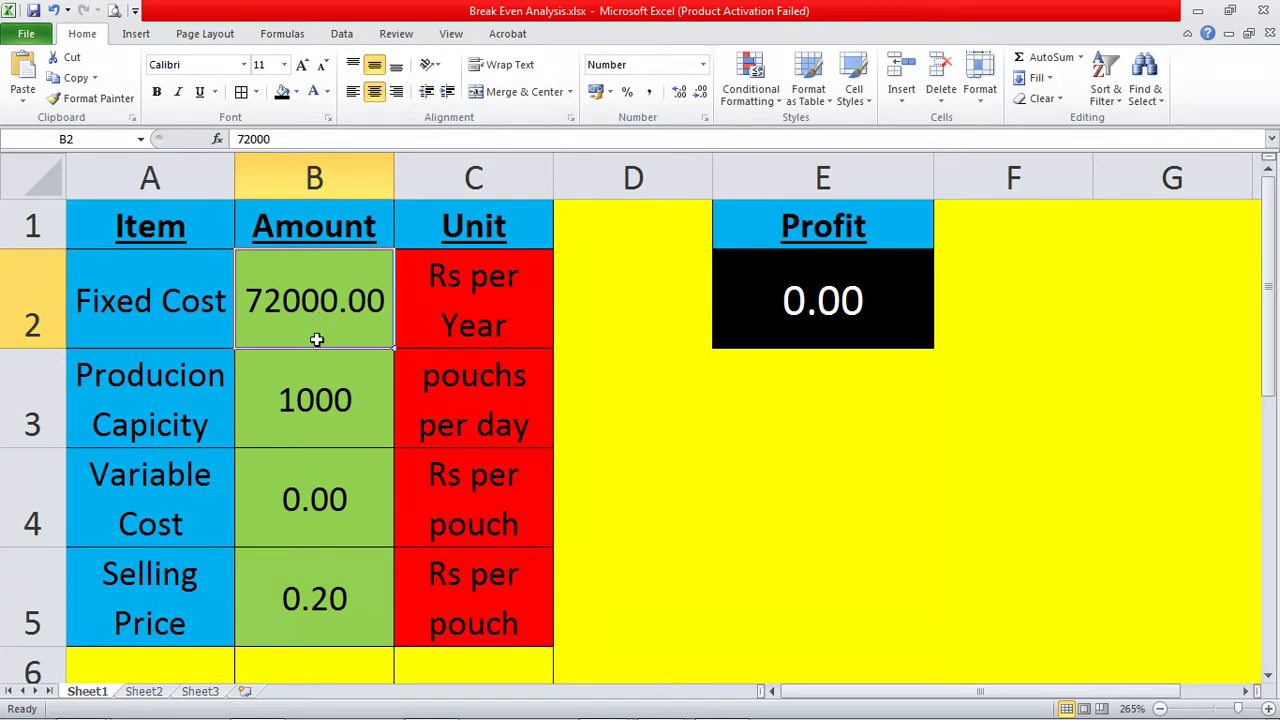
left_click(303, 398)
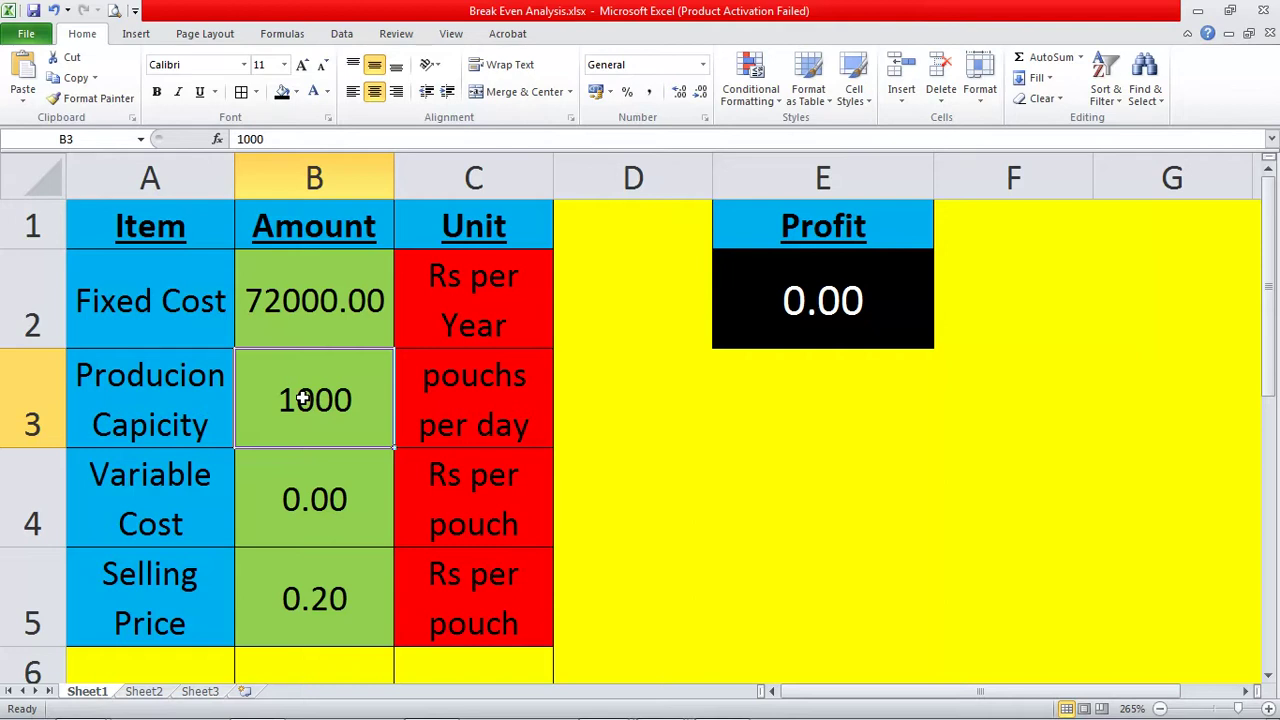
Set the variable cost in B4 to 0.25 Rs per pouch.
left_click(306, 505)
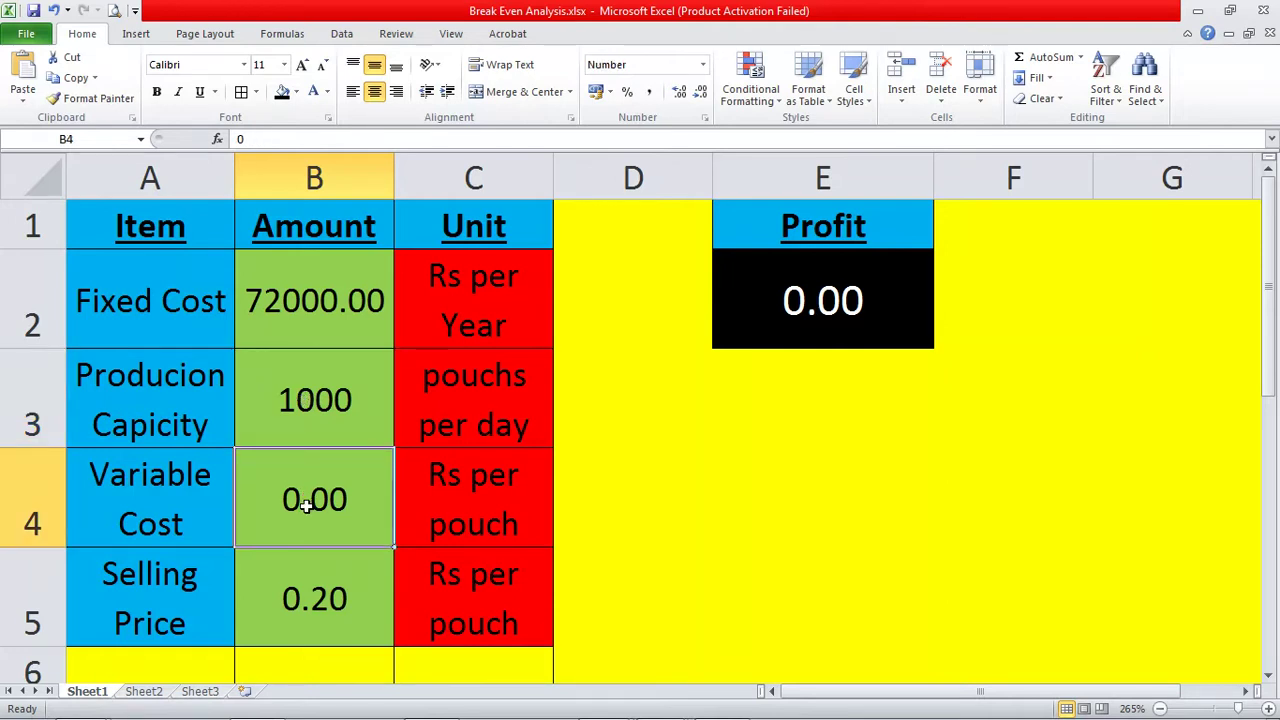
type("025")
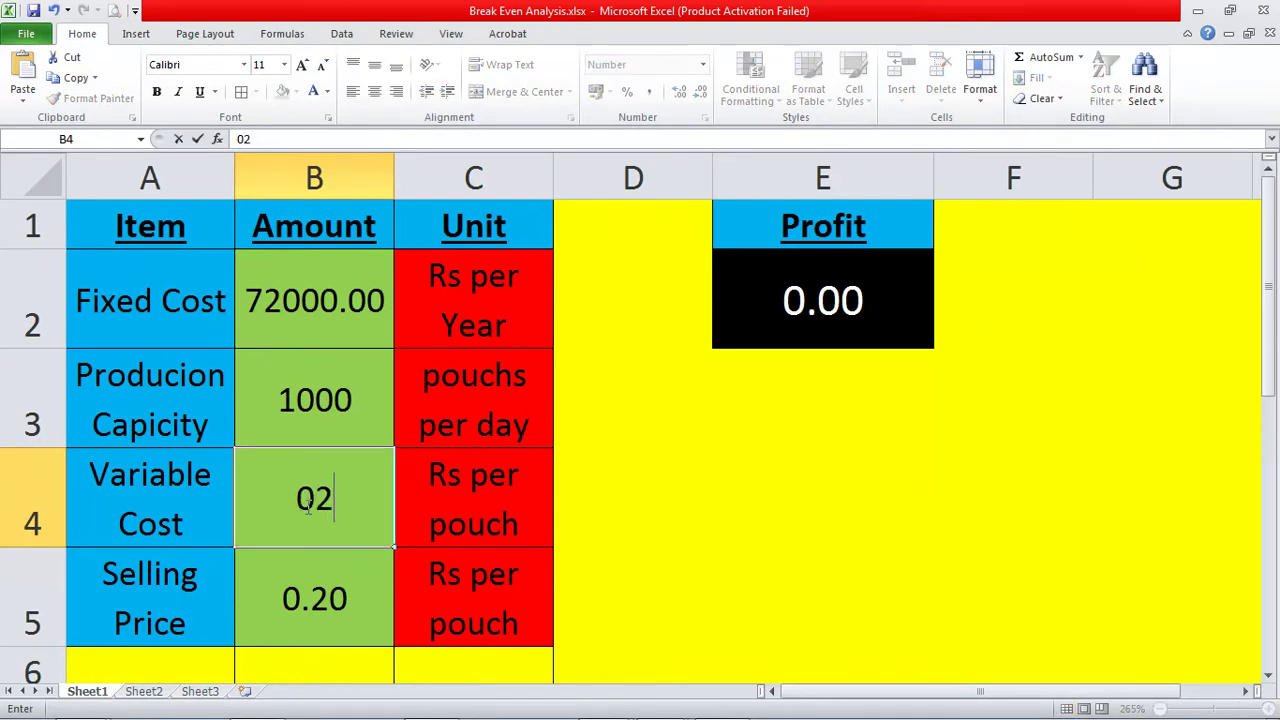
key("BackSpace")
key("BackSpace")
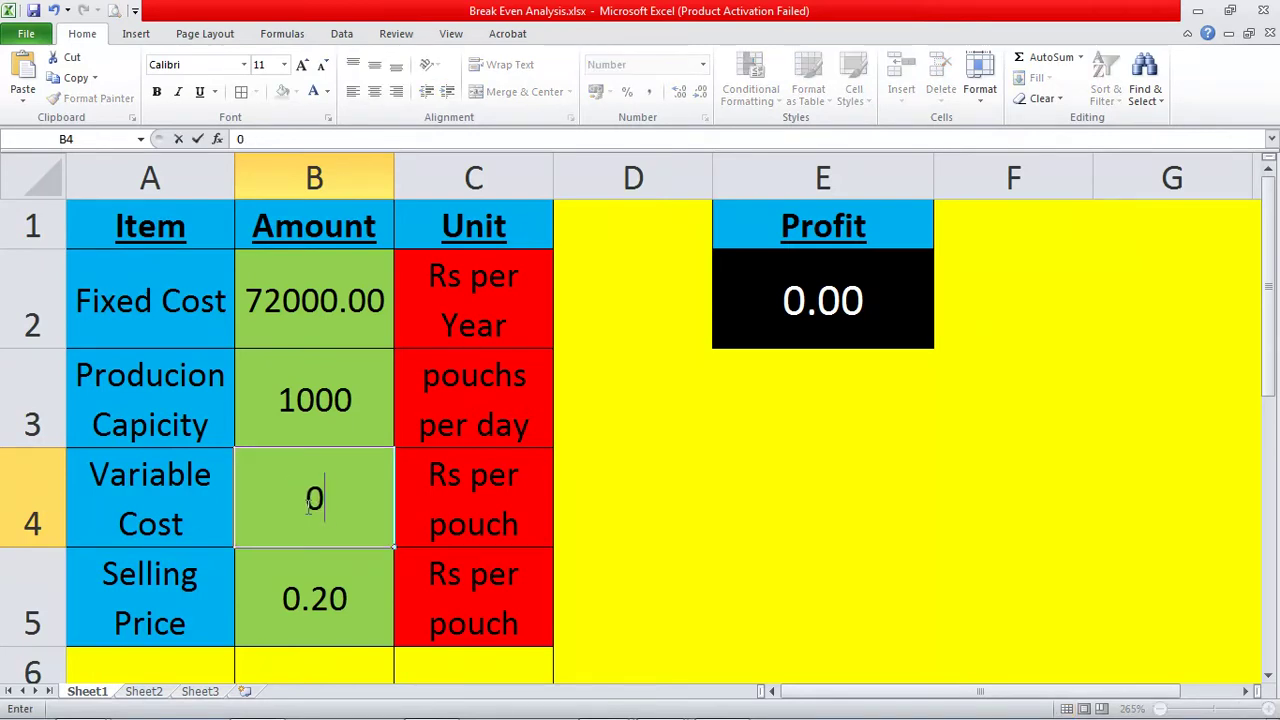
type(".25")
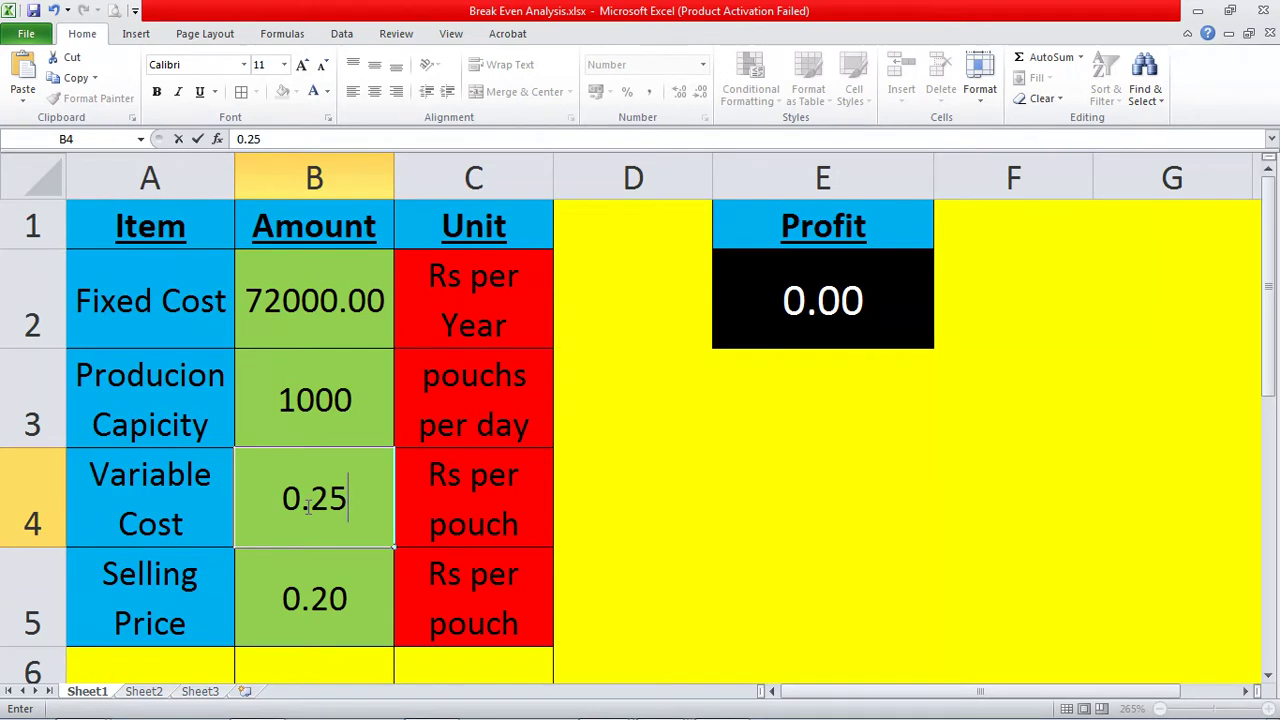
key("Return")
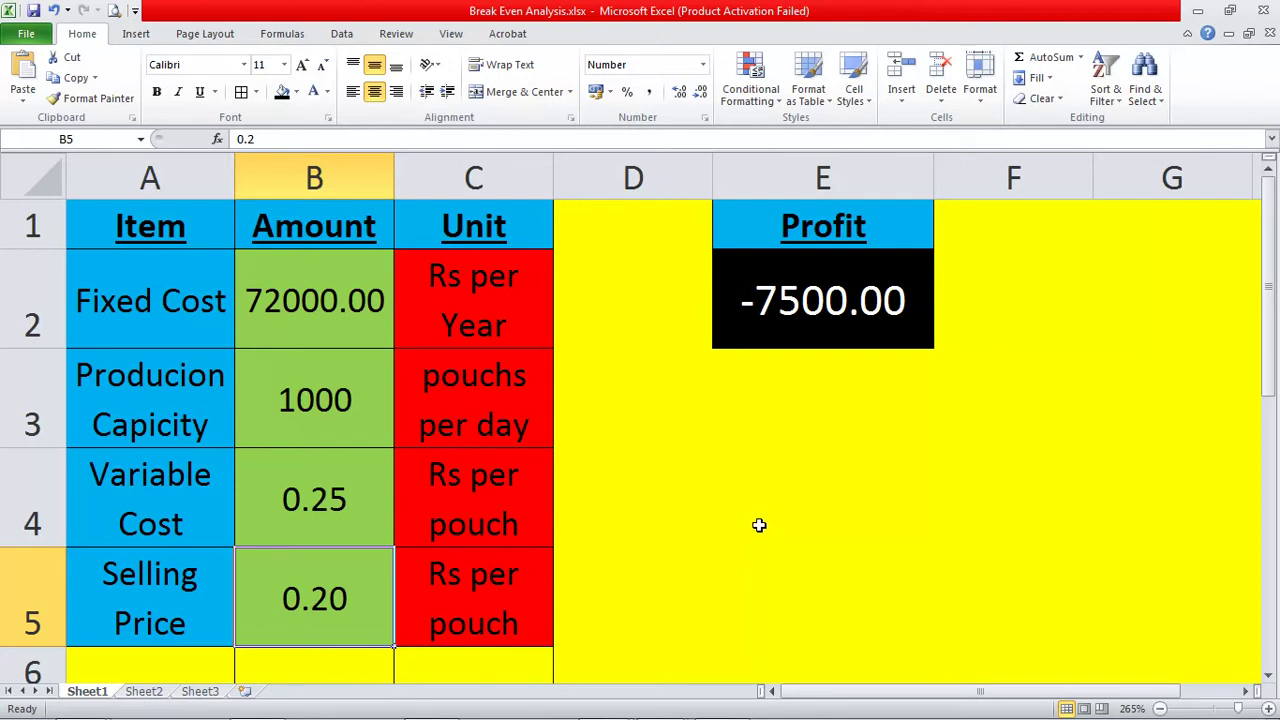
Try selling prices of 0.25 and 0.35 Rs per pouch in B5, one after the other.
type("0.25")
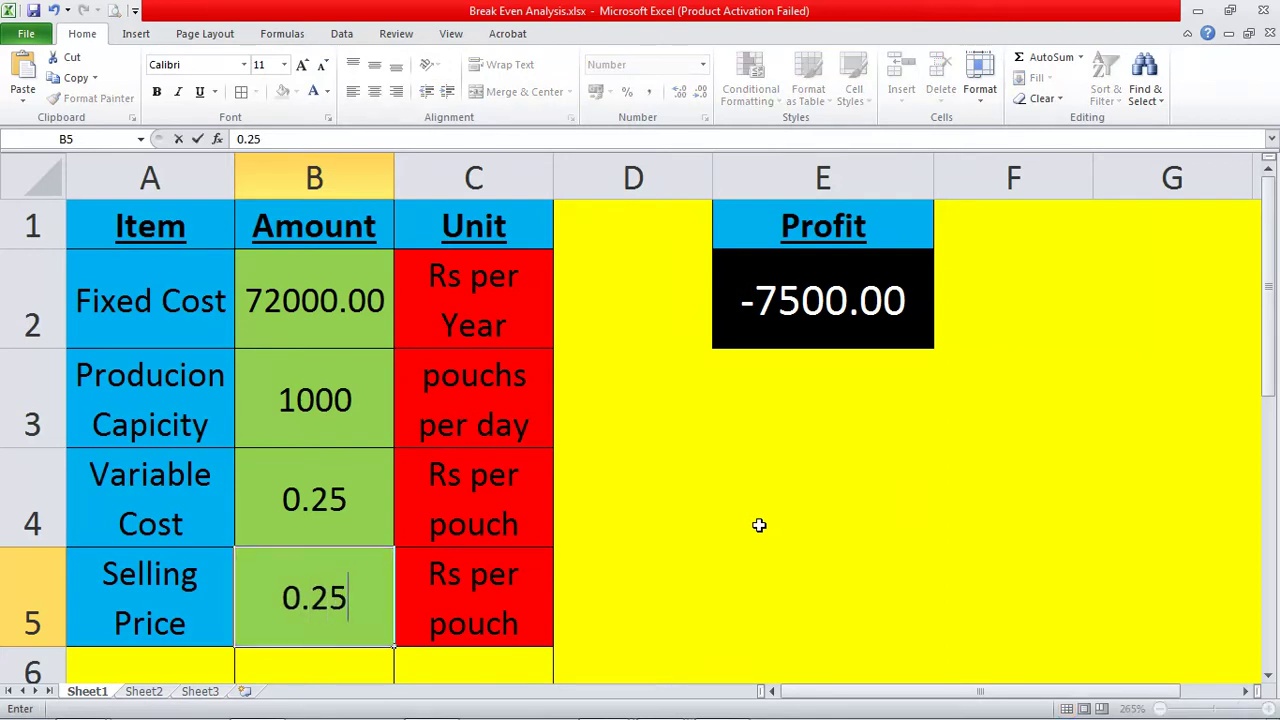
key("Up")
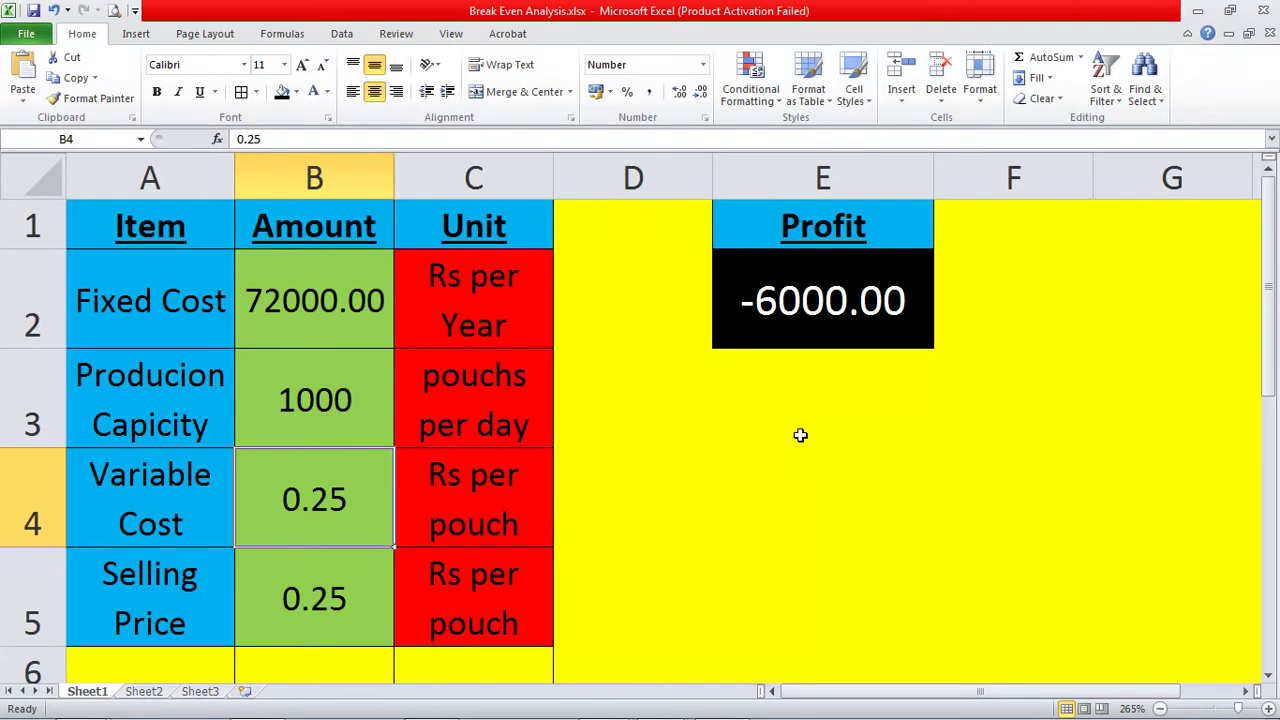
double_click(312, 598)
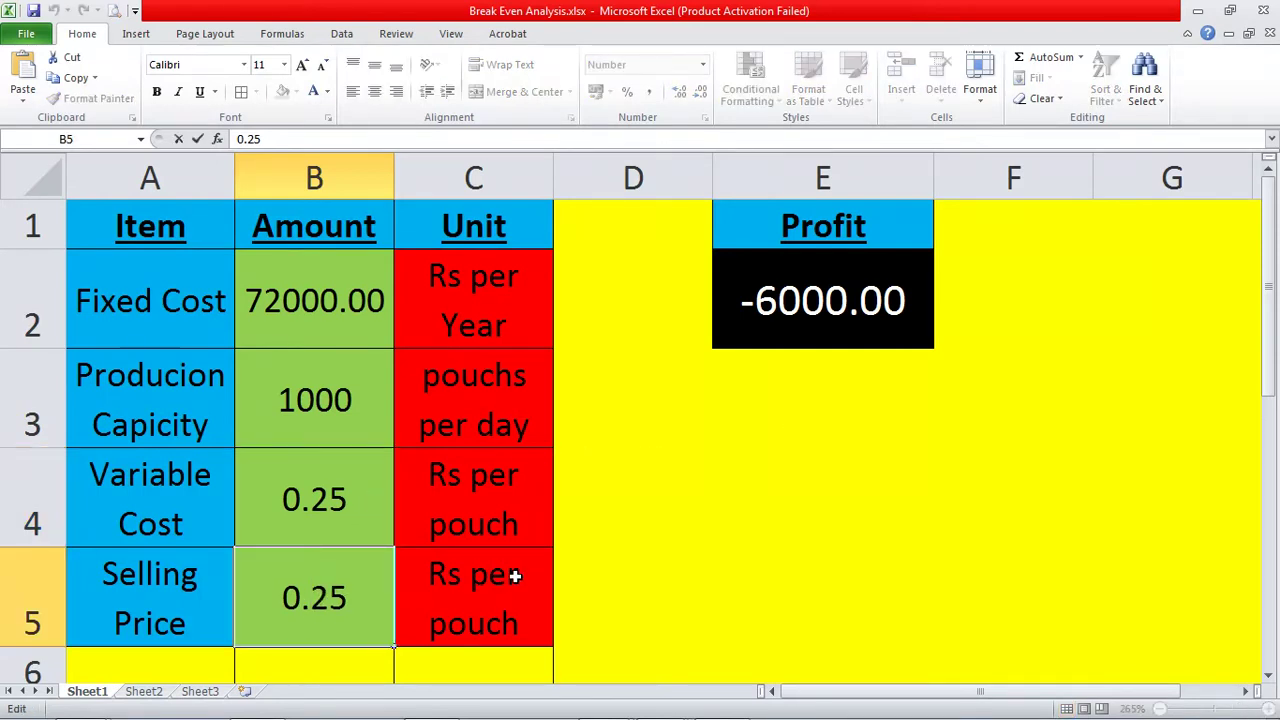
key("Delete")
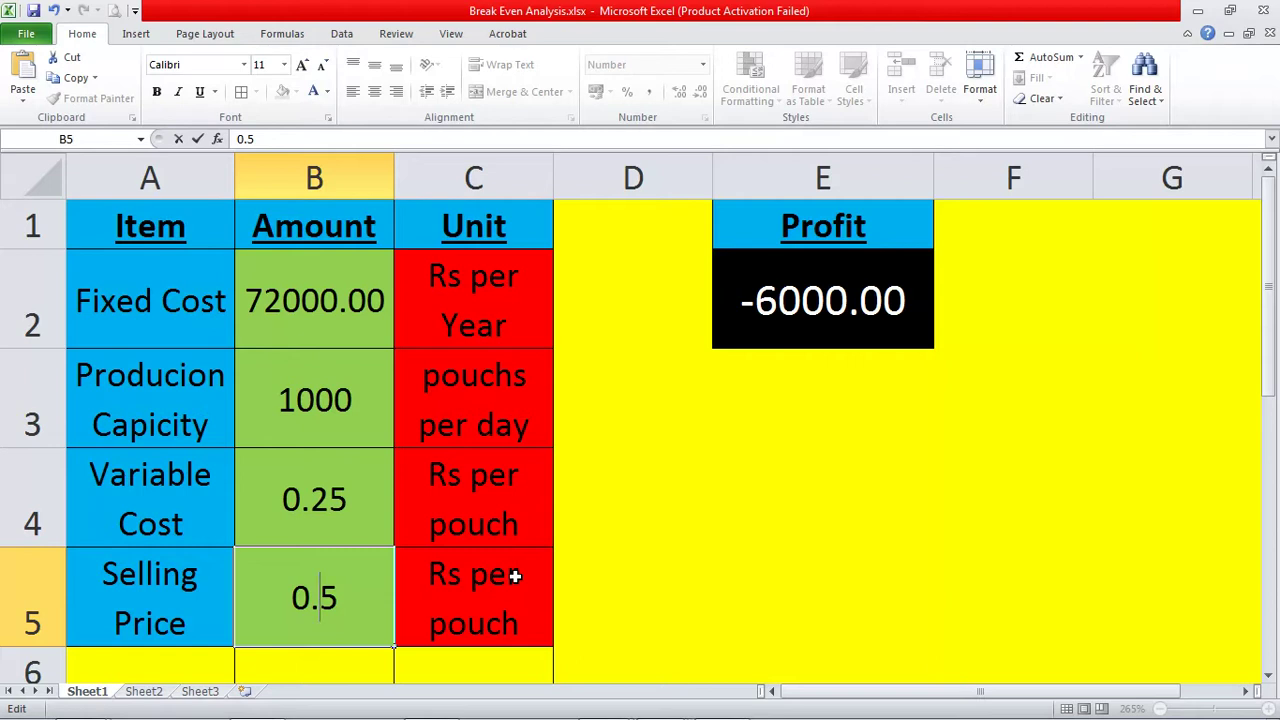
type("3")
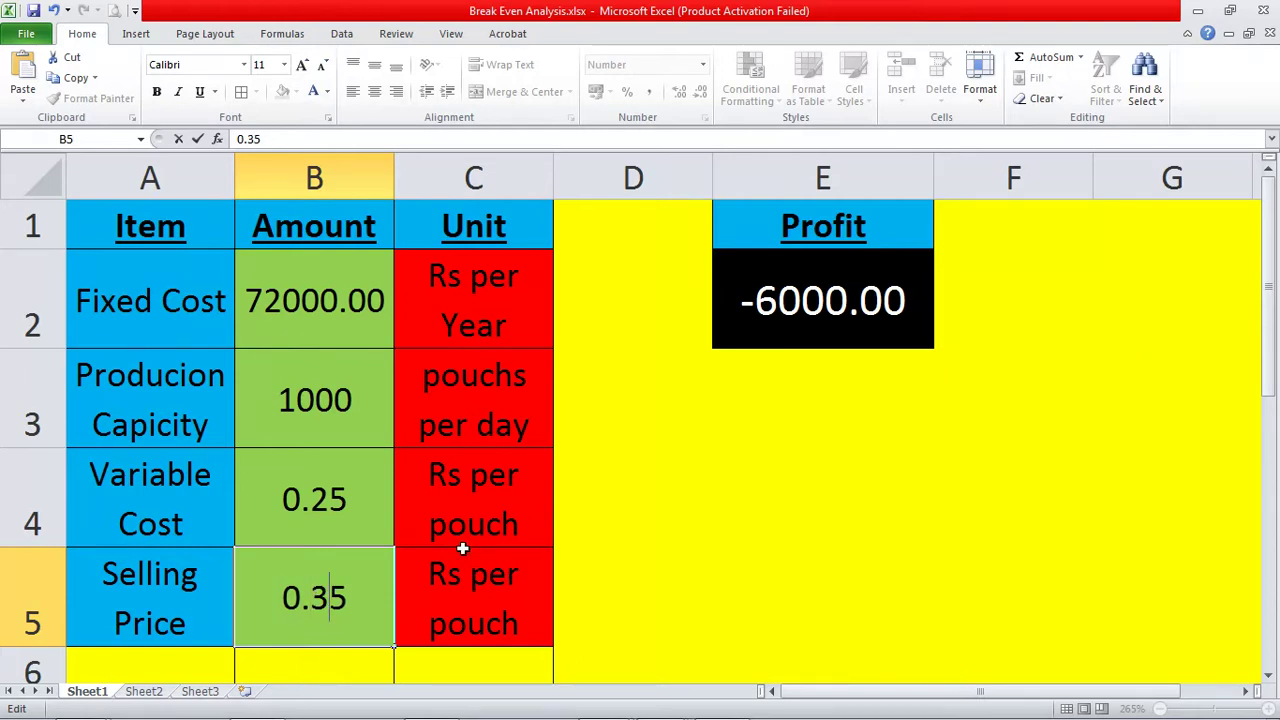
double_click(323, 460)
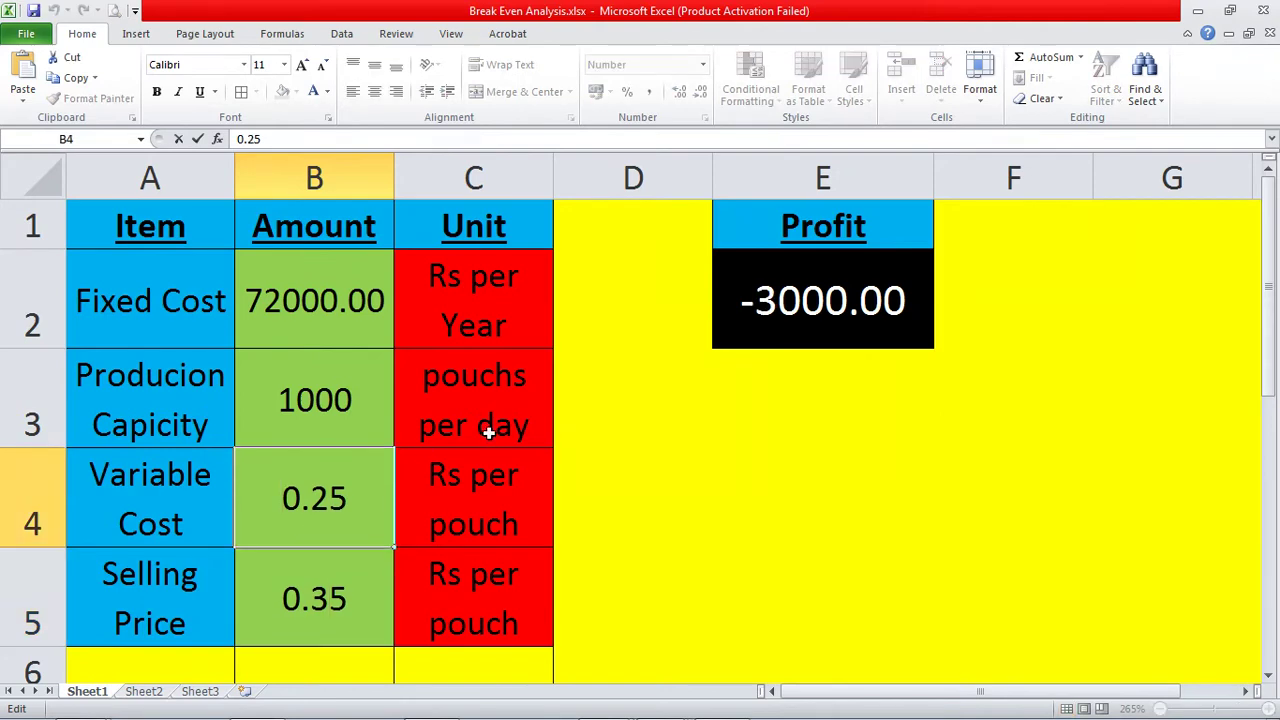
key("Escape")
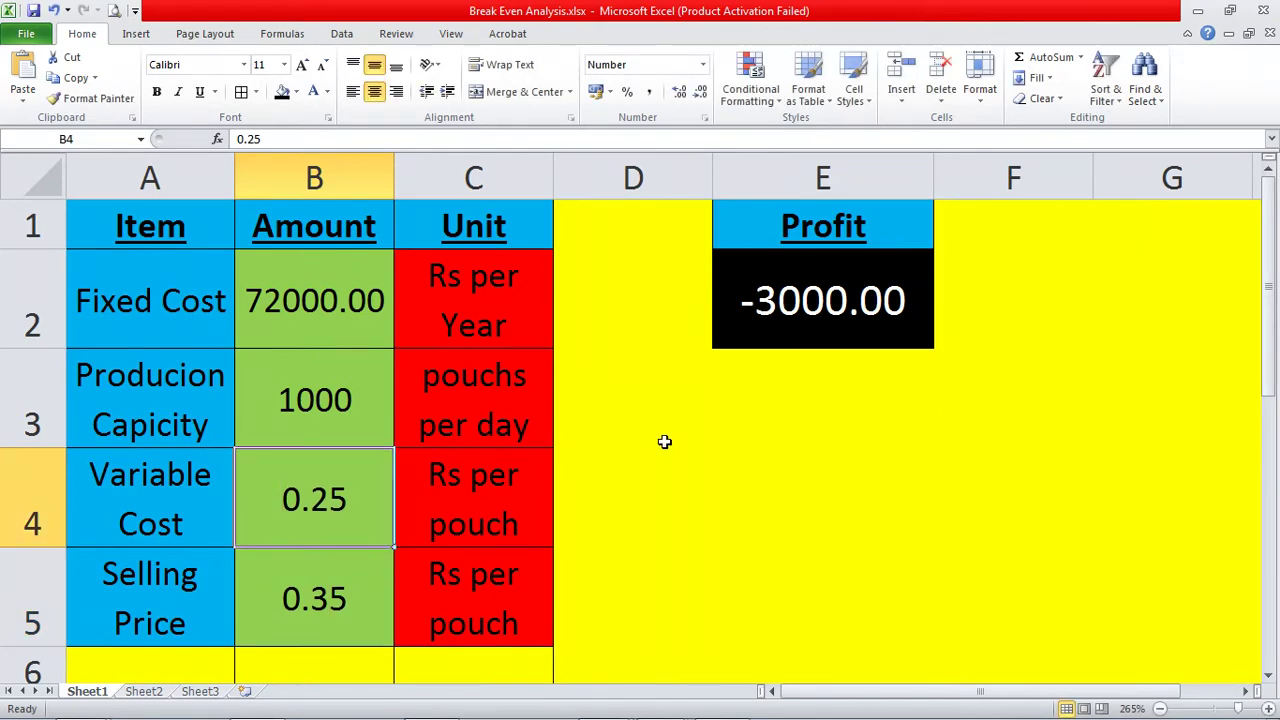
Set the selling price in B5 to 0.45 Rs per pouch.
left_click(331, 596)
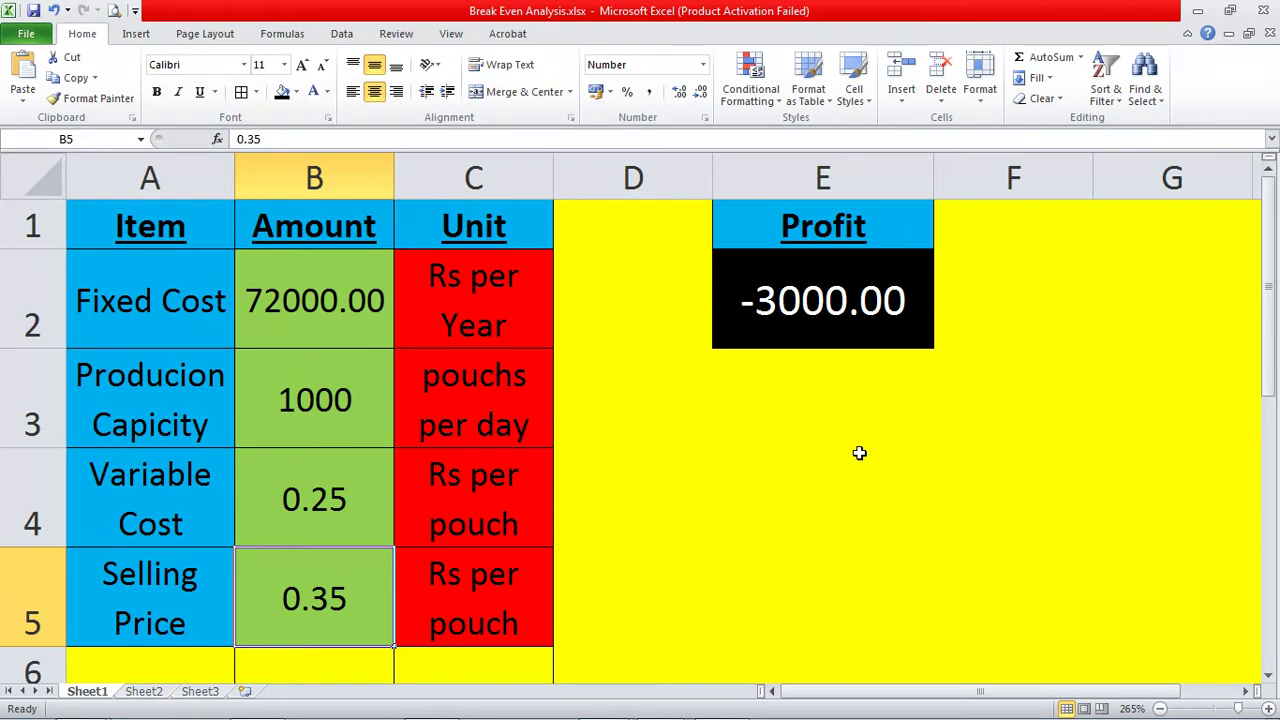
key("Up")
key("Down")
type("0.45")
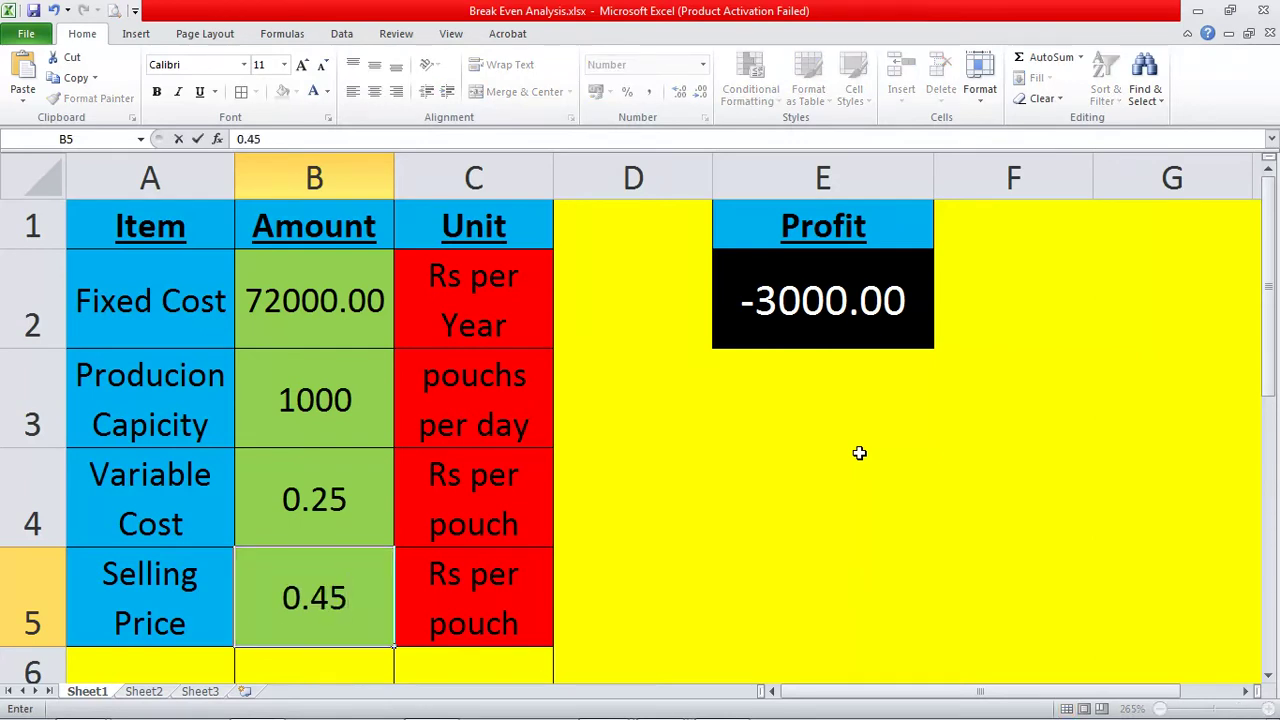
key("Up")
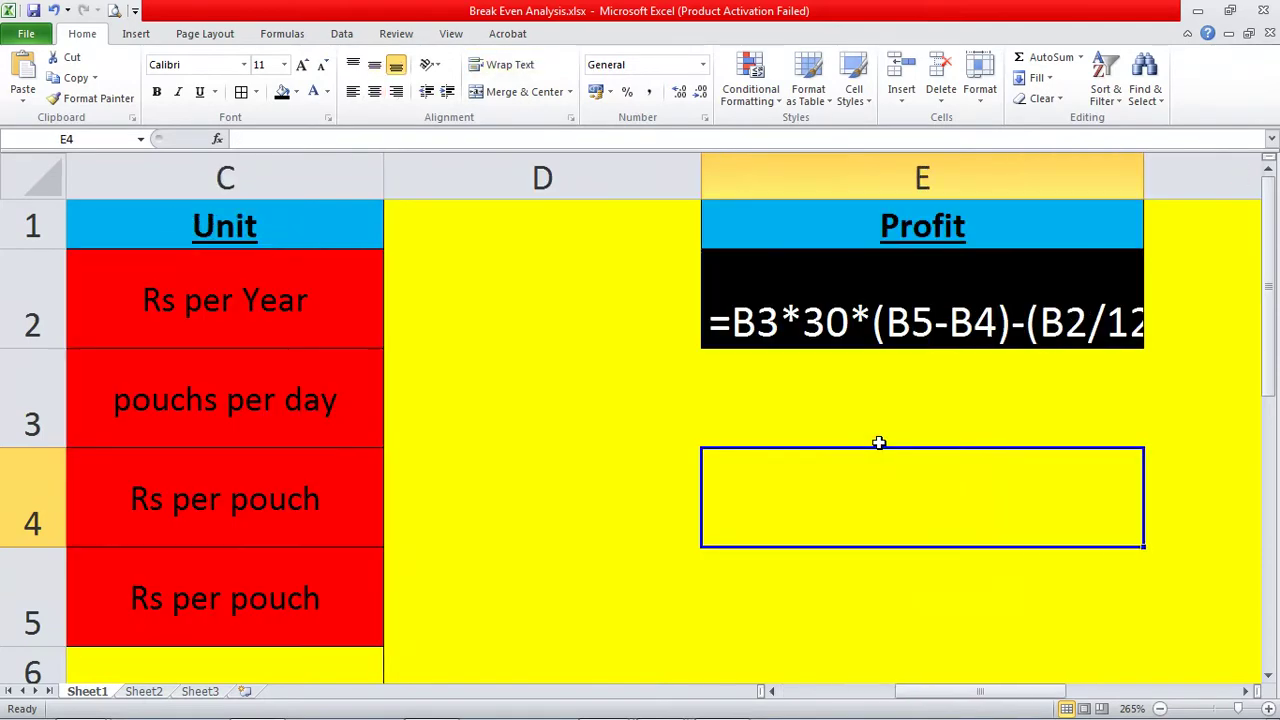
Widen column E to fit the full Profit formula in E2.
key("Up")
key("Up")
left_click(879, 442)
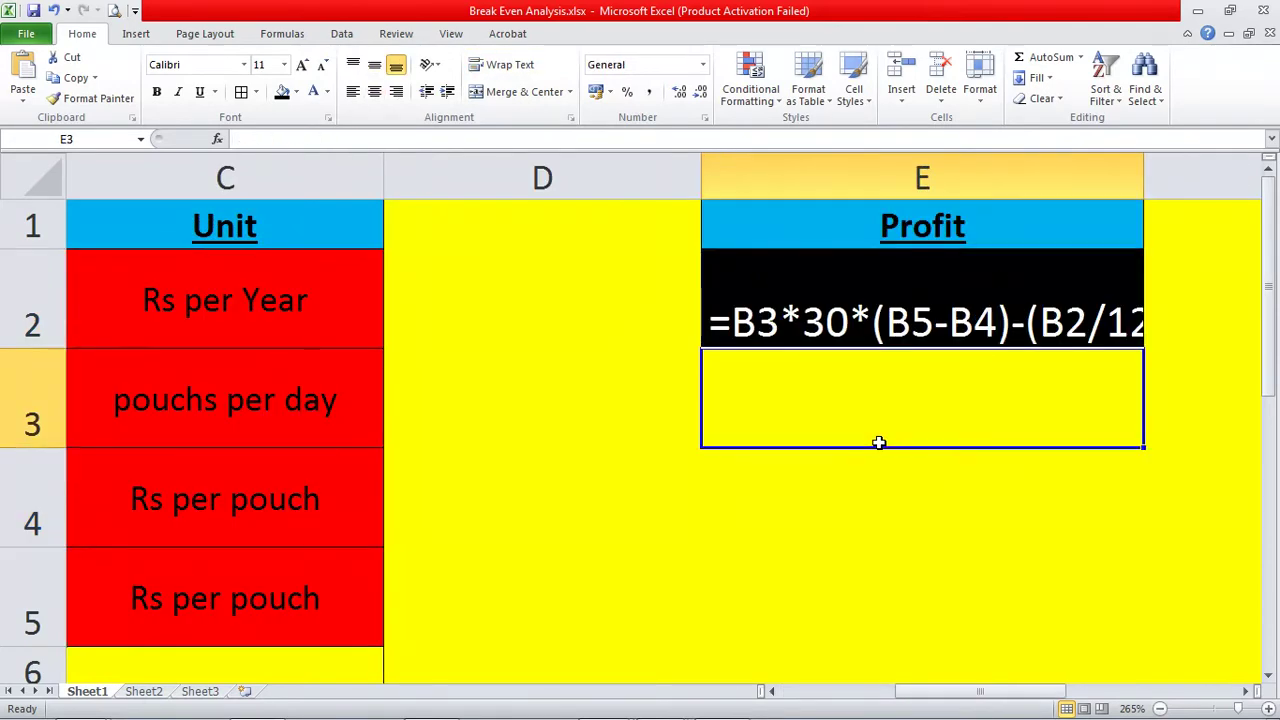
left_click(1163, 172)
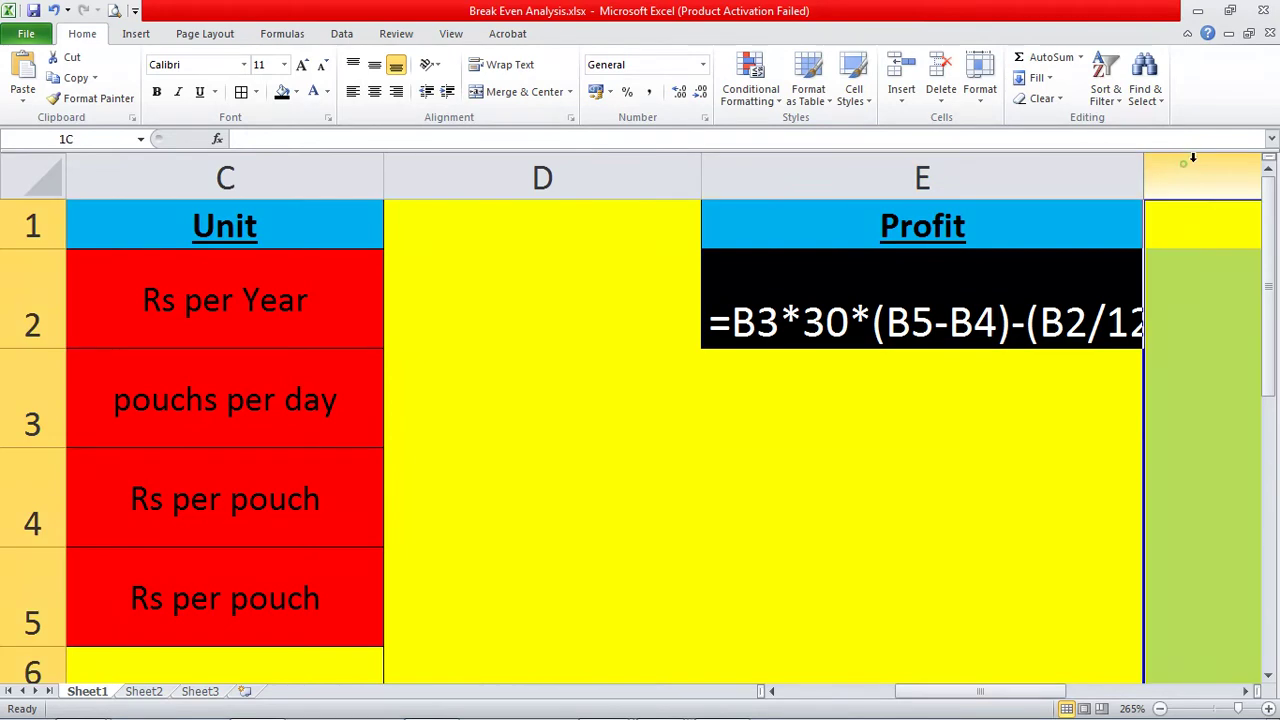
double_click(1143, 177)
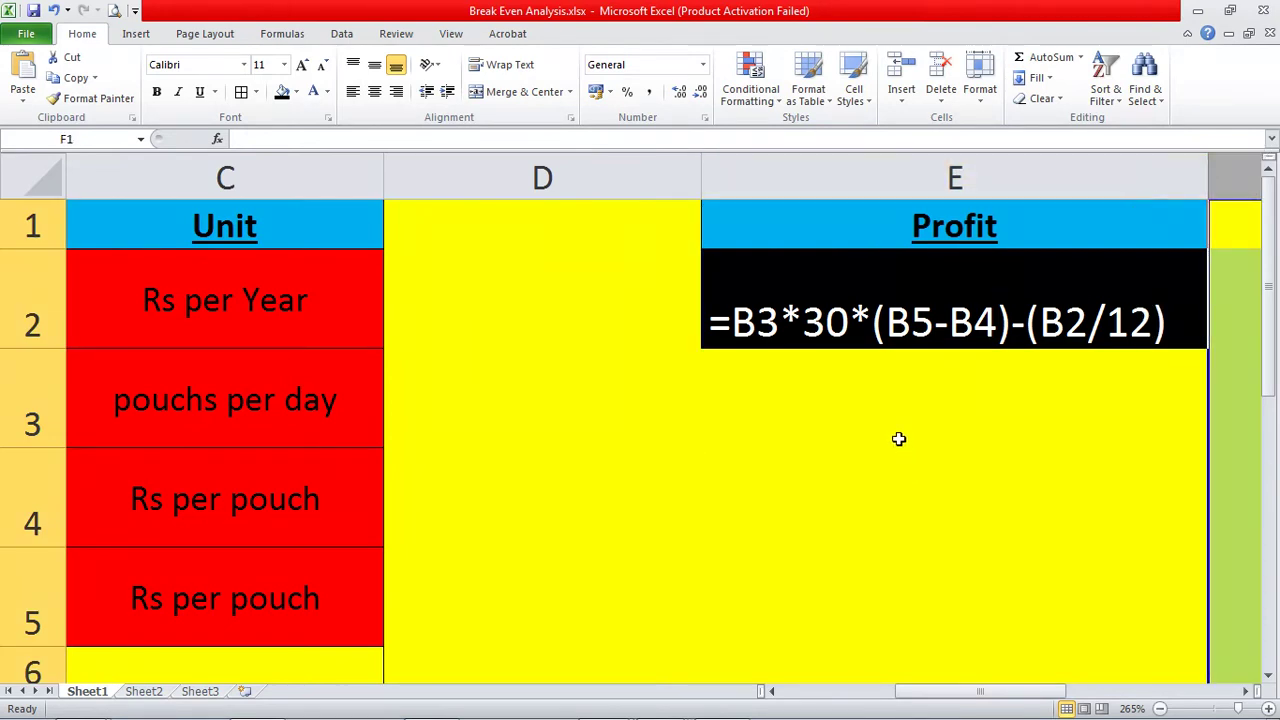
left_click(894, 393)
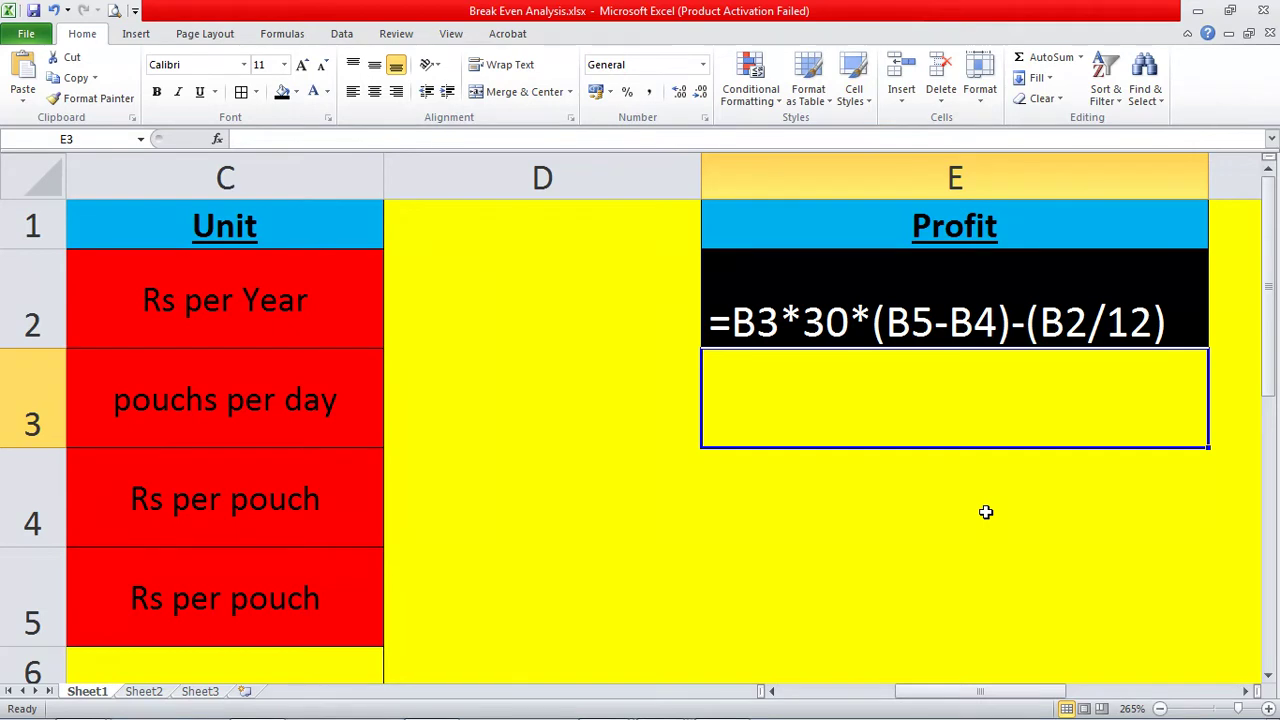
Examine the item amounts in column B against the cell references in the Profit formula in E2.
key("Left")
key("Left")
key("Left")
key("Left")
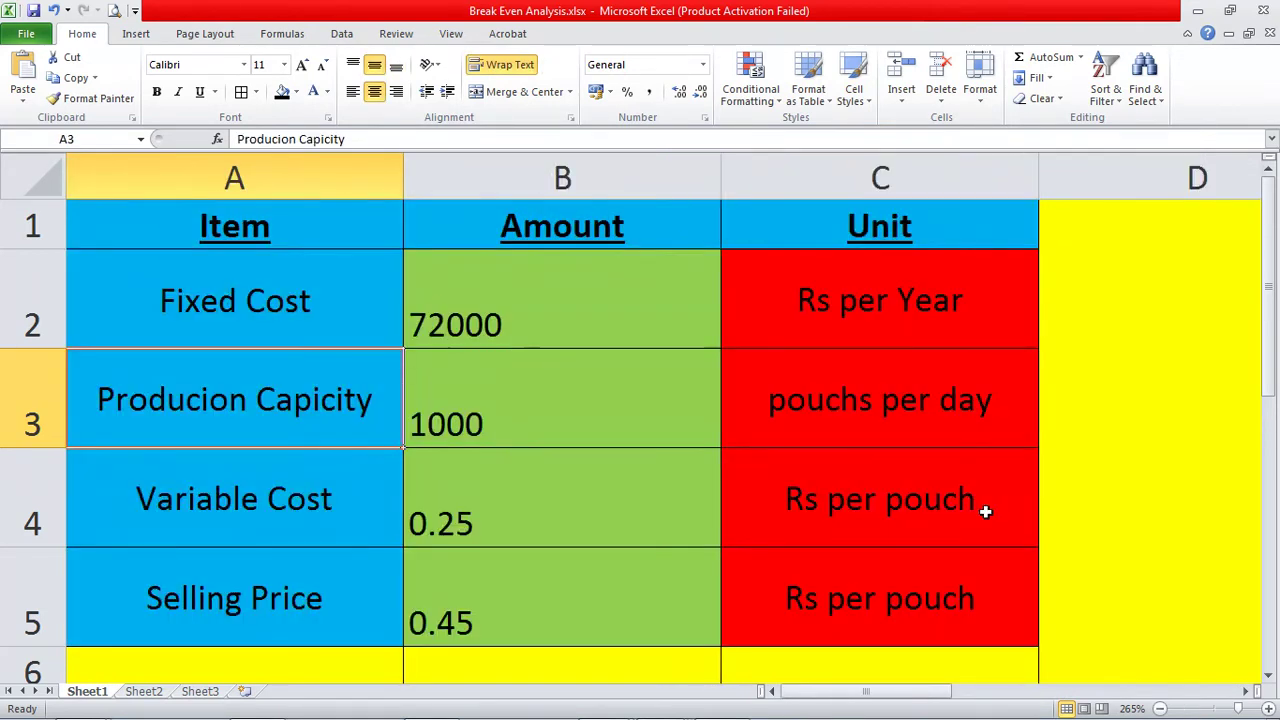
key("Down")
key("Down")
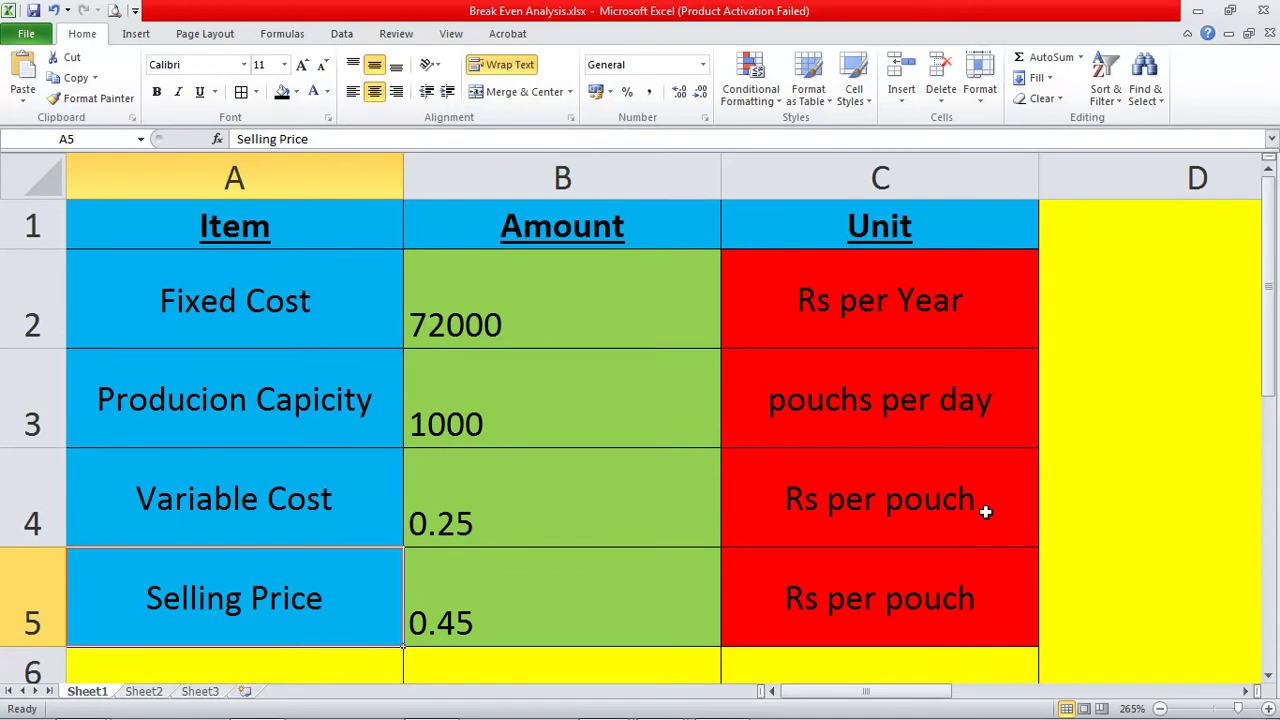
key("Right")
key("Up")
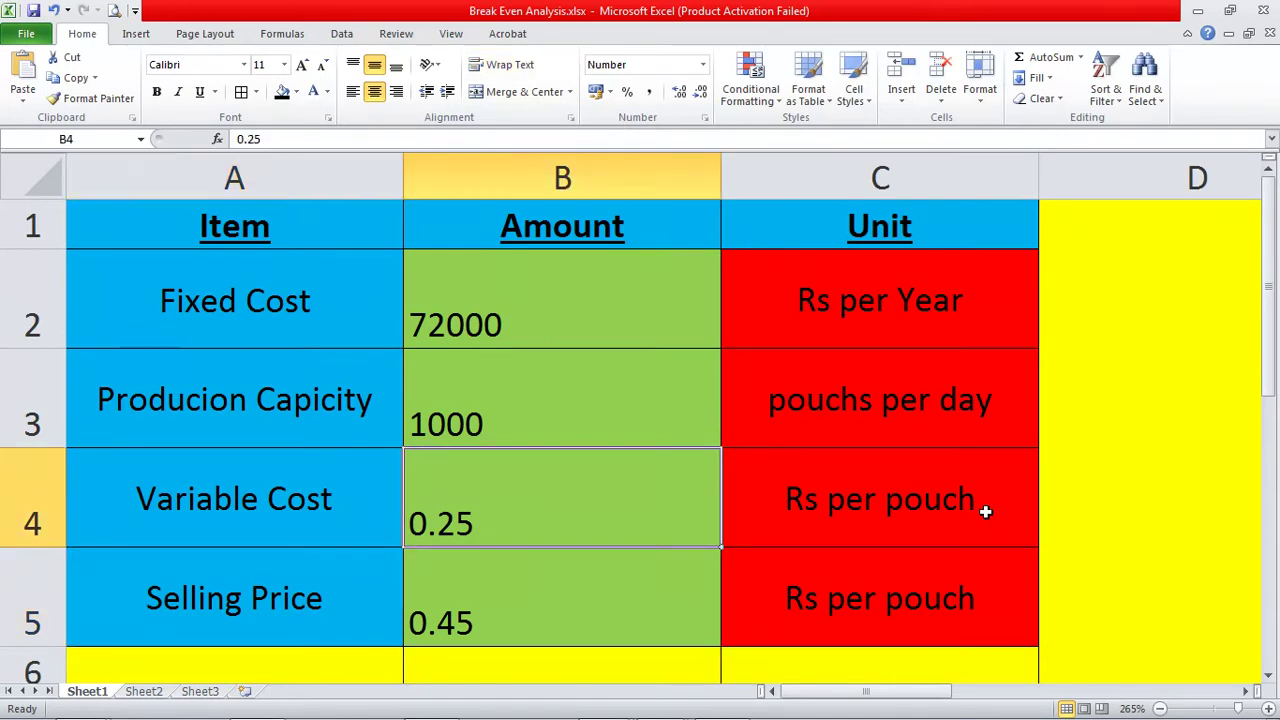
scroll(1152, 447, "down", 8)
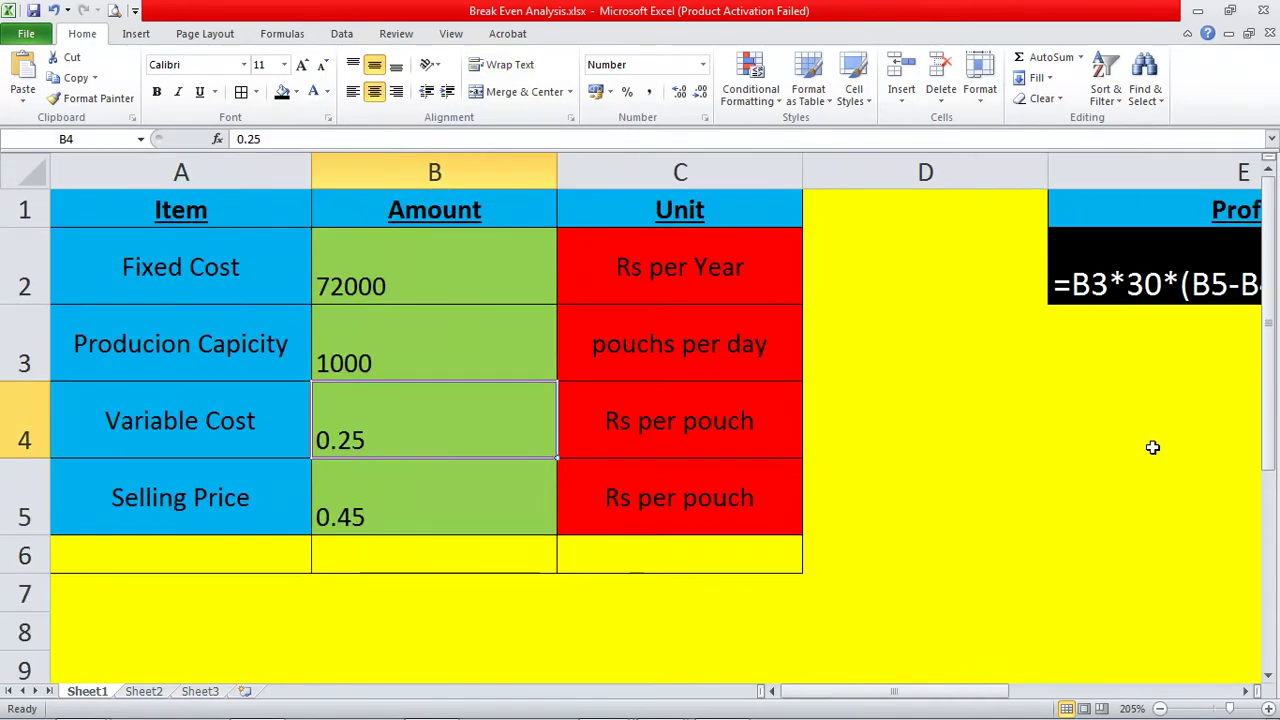
scroll(1076, 451, "up", 2)
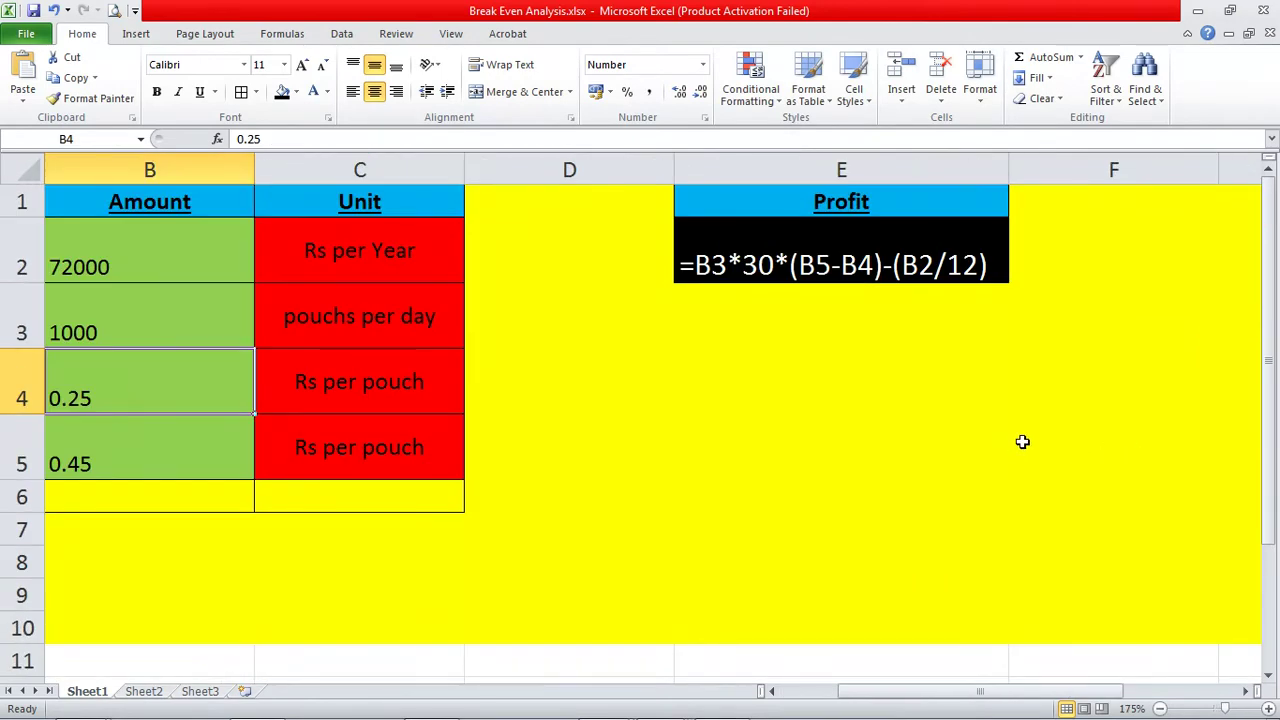
key("Left")
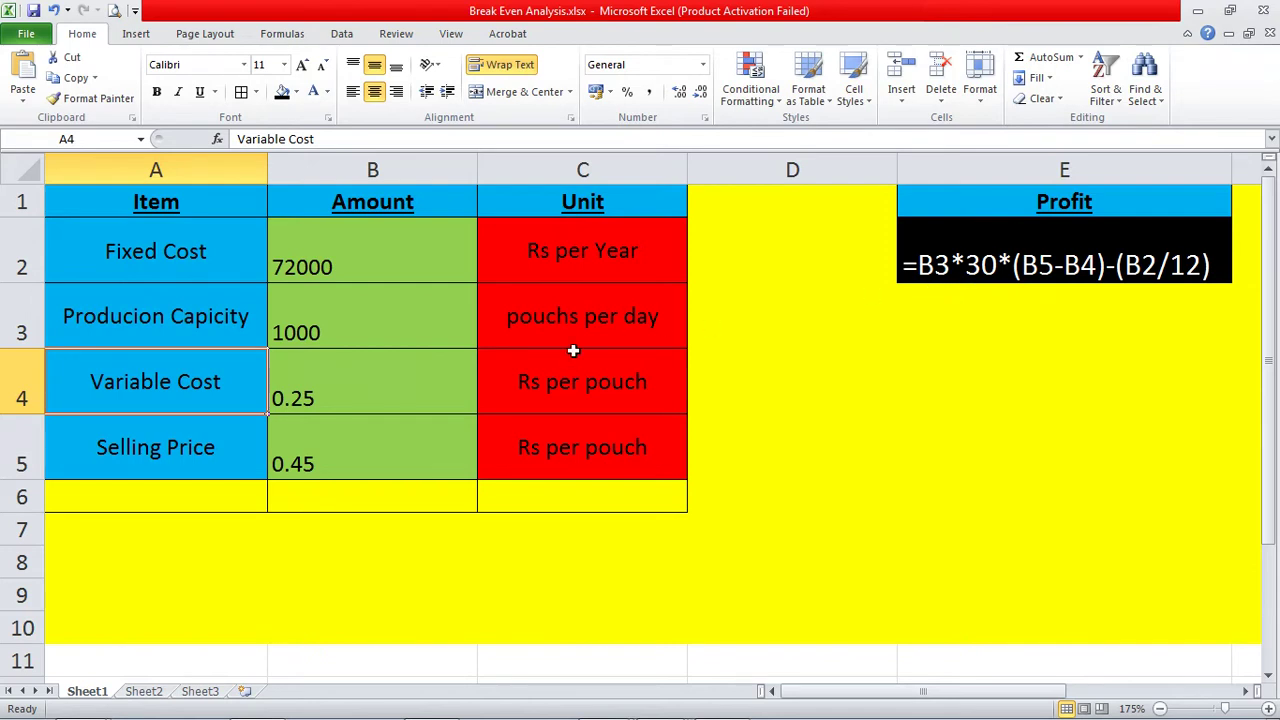
left_click(414, 328)
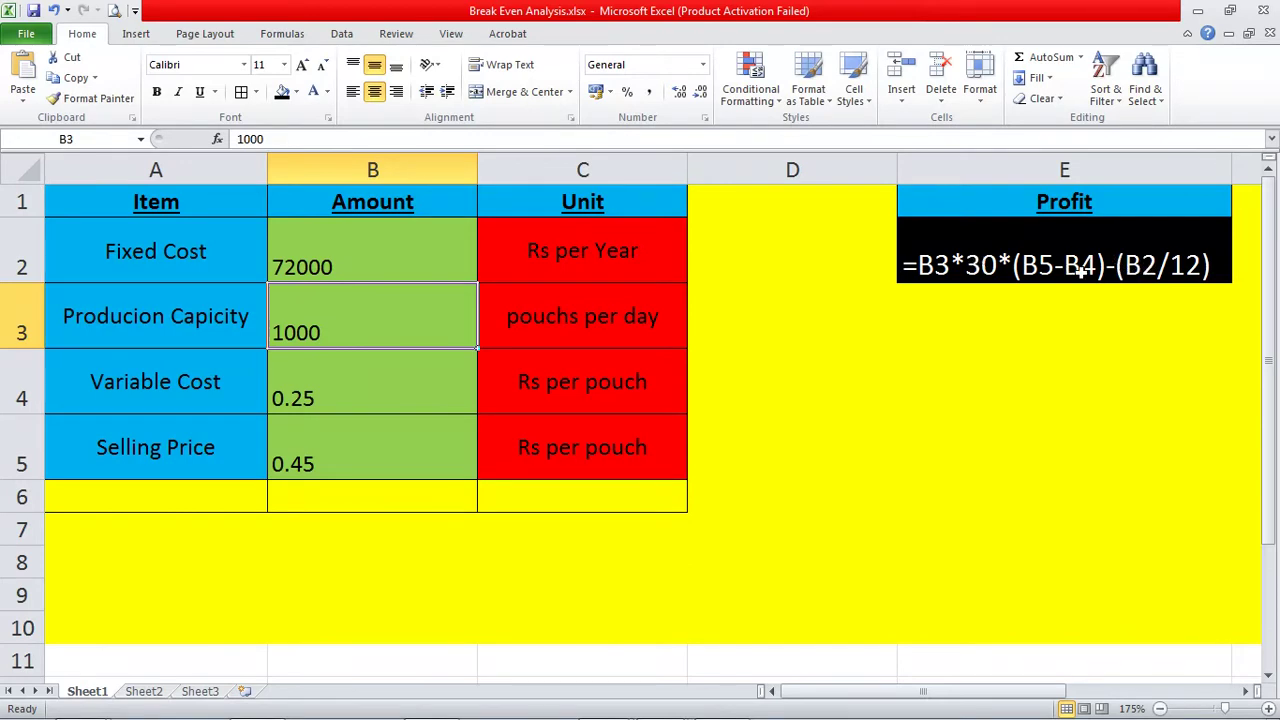
left_click(421, 268)
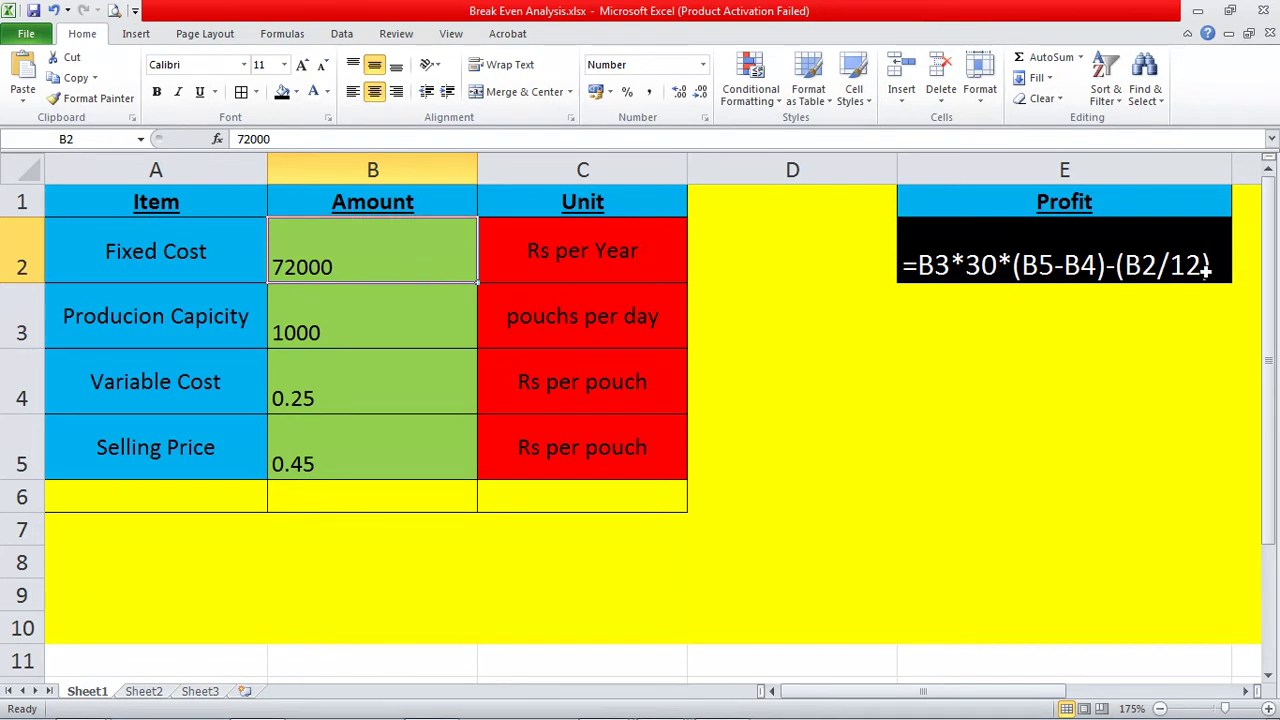
Switch the sheet from displaying formulas back to displaying calculated values.
left_click(1040, 338)
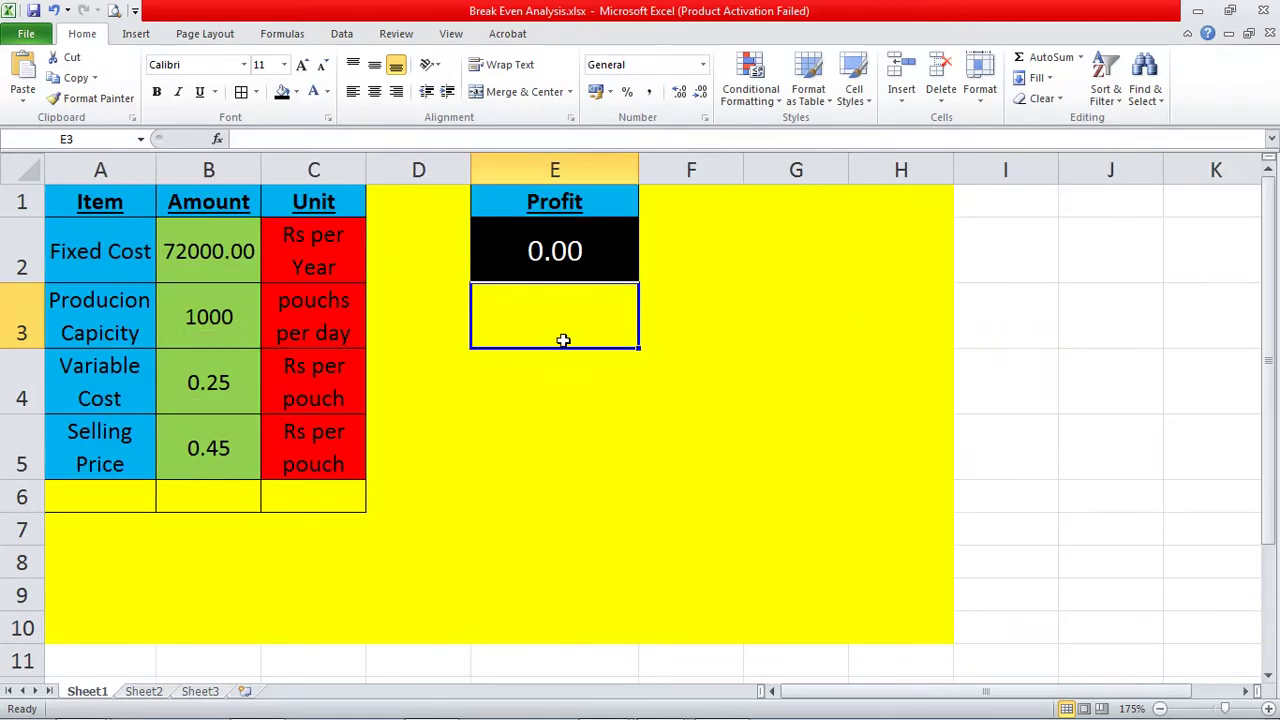
scroll(457, 358, "up", 4, "ctrl")
scroll(457, 358, "up", 1)
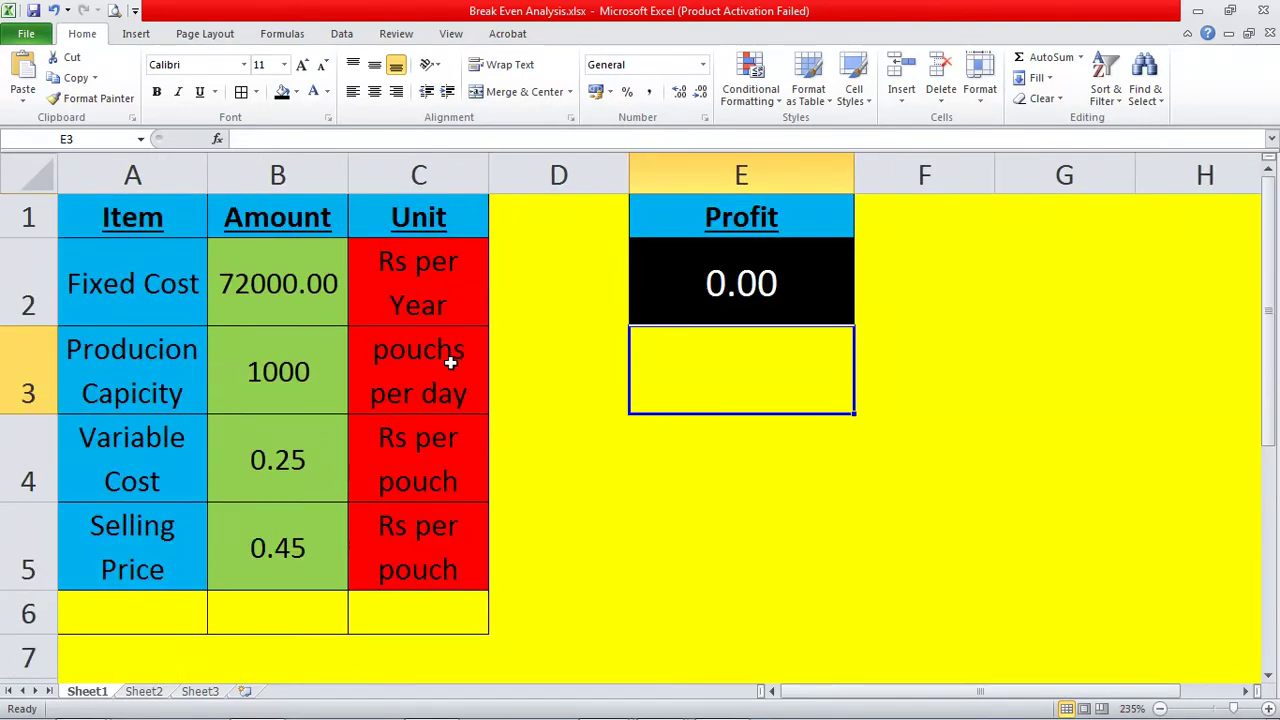
Try a variable cost of 0.55 Rs per pouch in B4 with a selling price of 0.75 in B5.
left_click(288, 478)
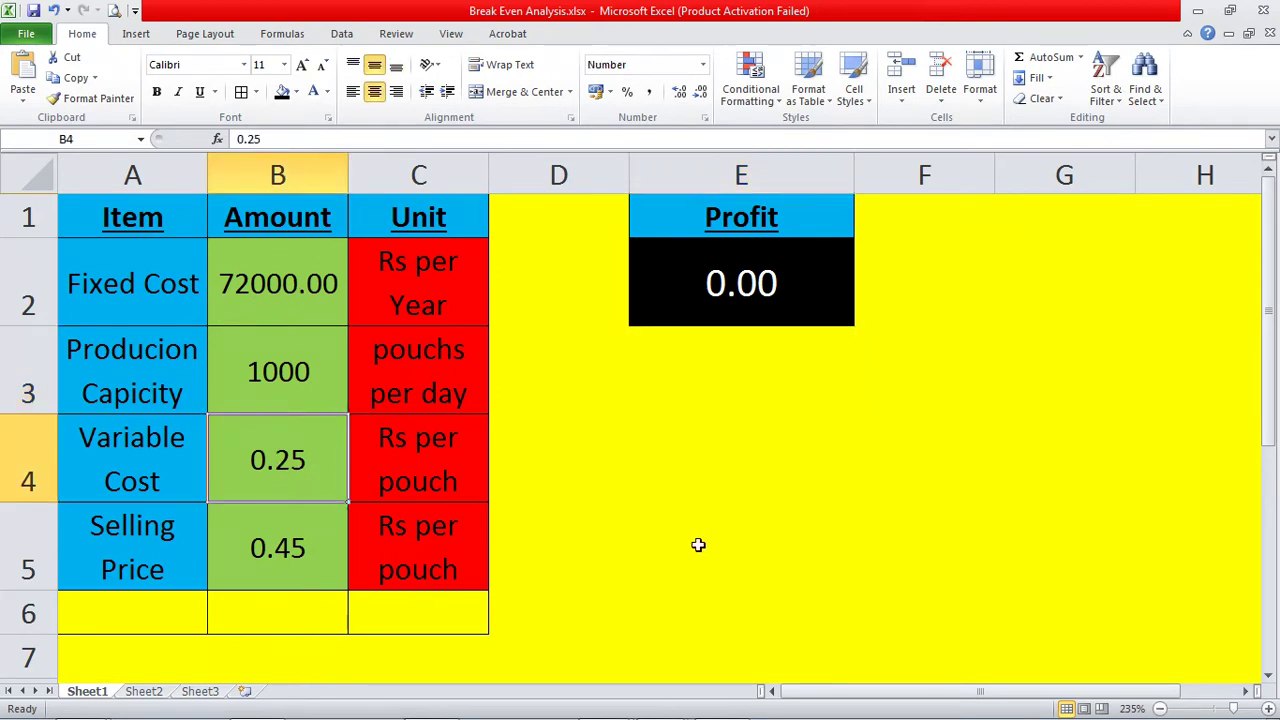
type("0.55")
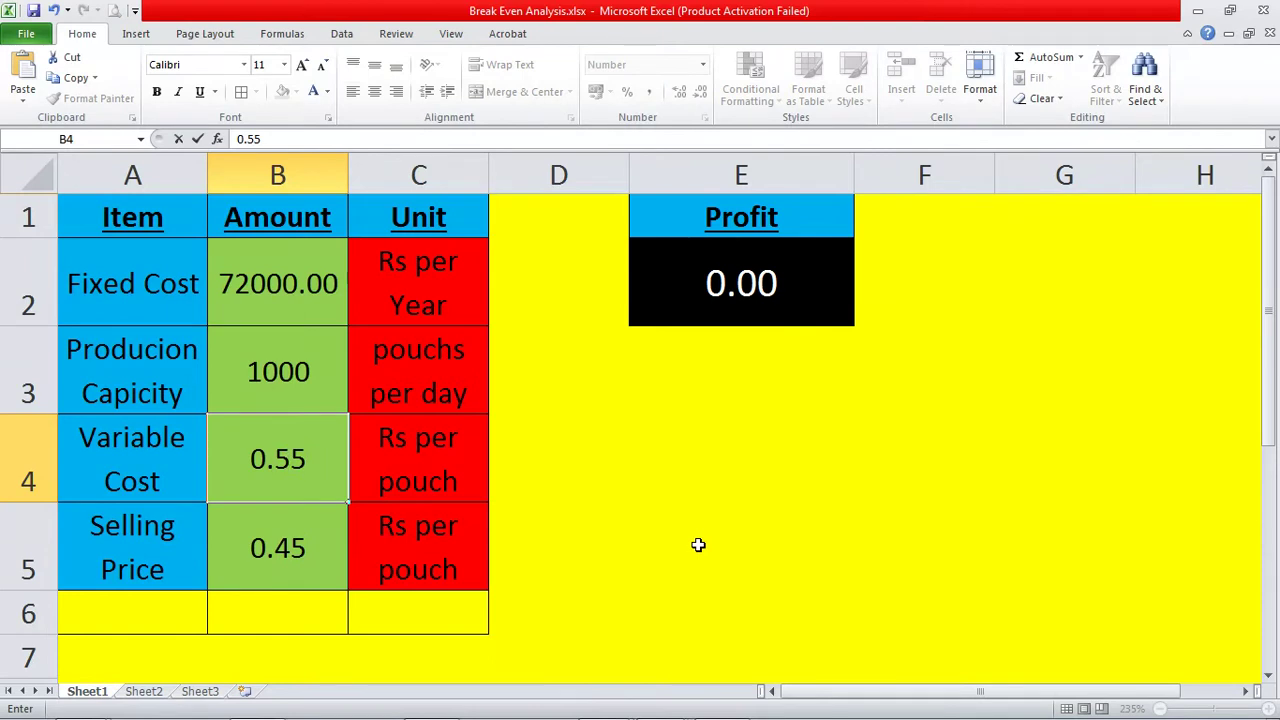
key("Return")
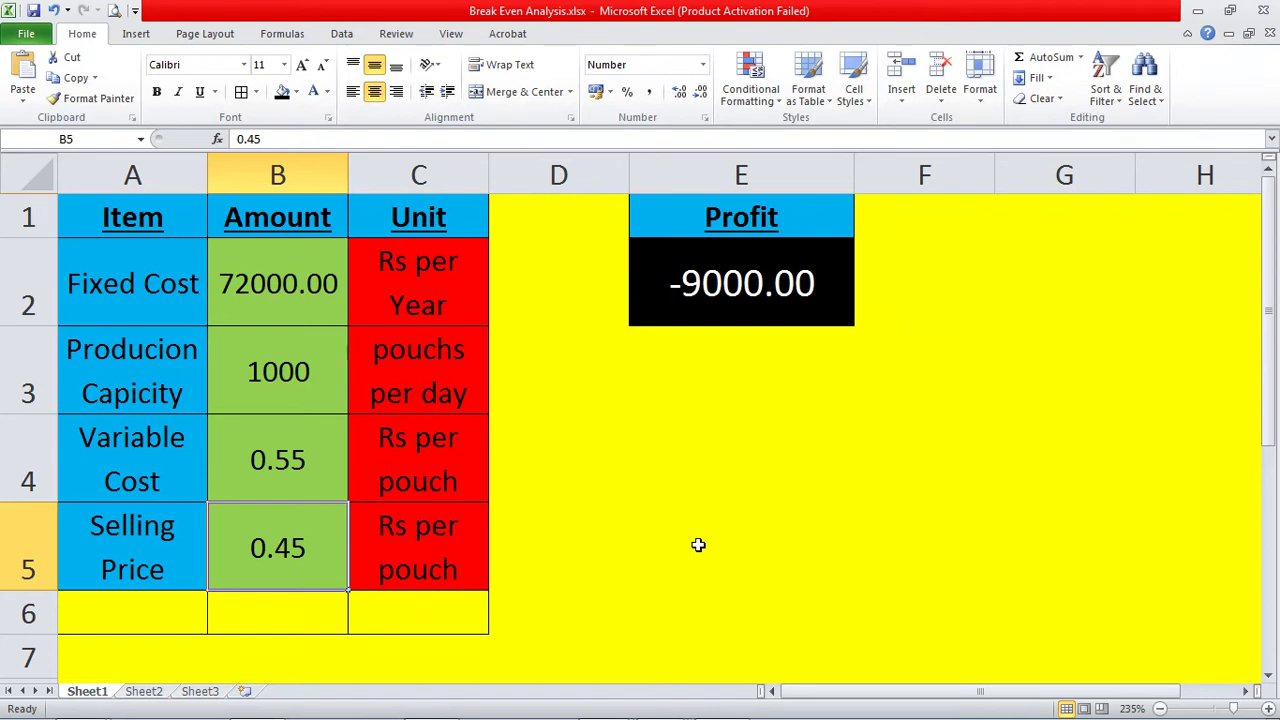
type("0.75")
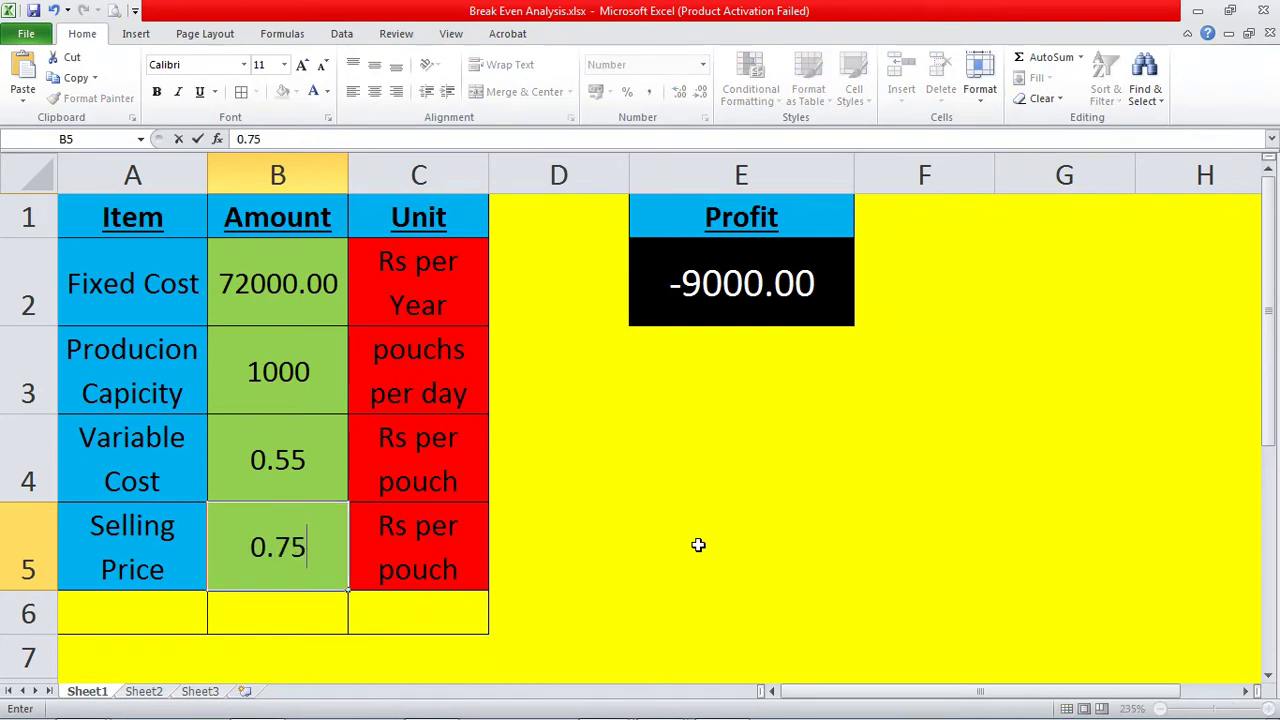
key("Up")
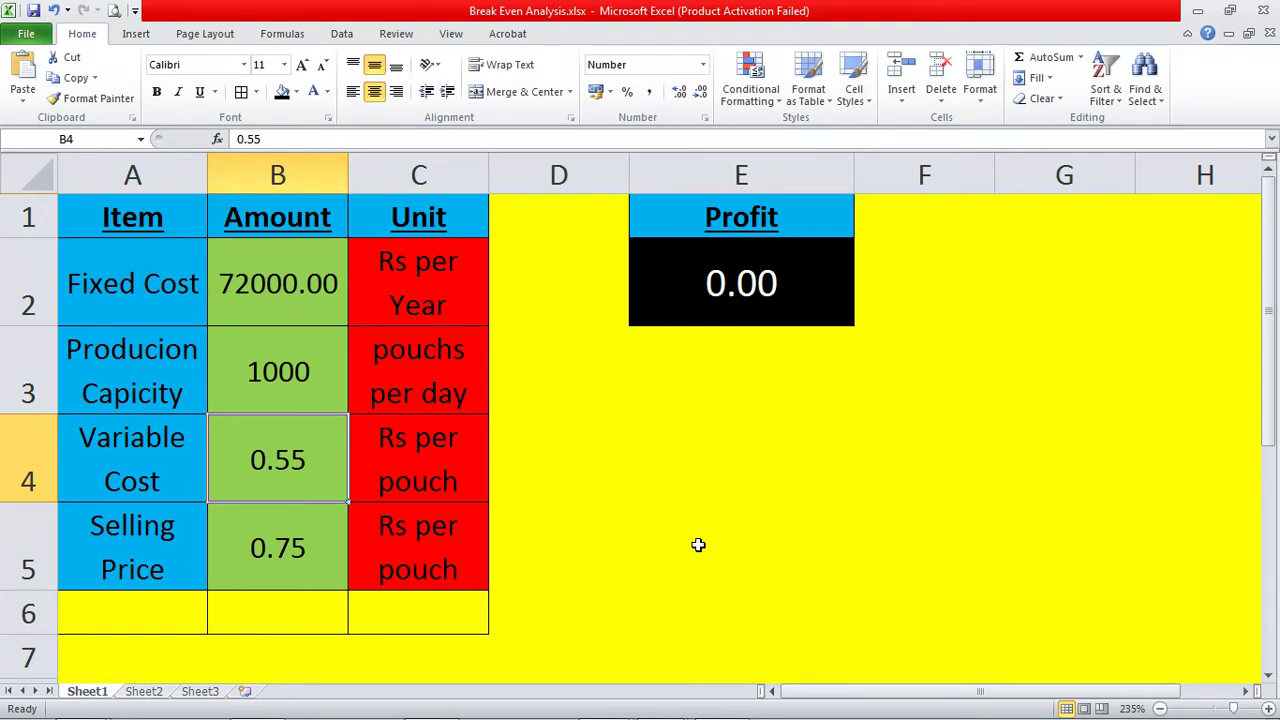
Set the variable cost in B4 to 0.25 and the selling price in B5 to 1 Rs per pouch.
type("0.25")
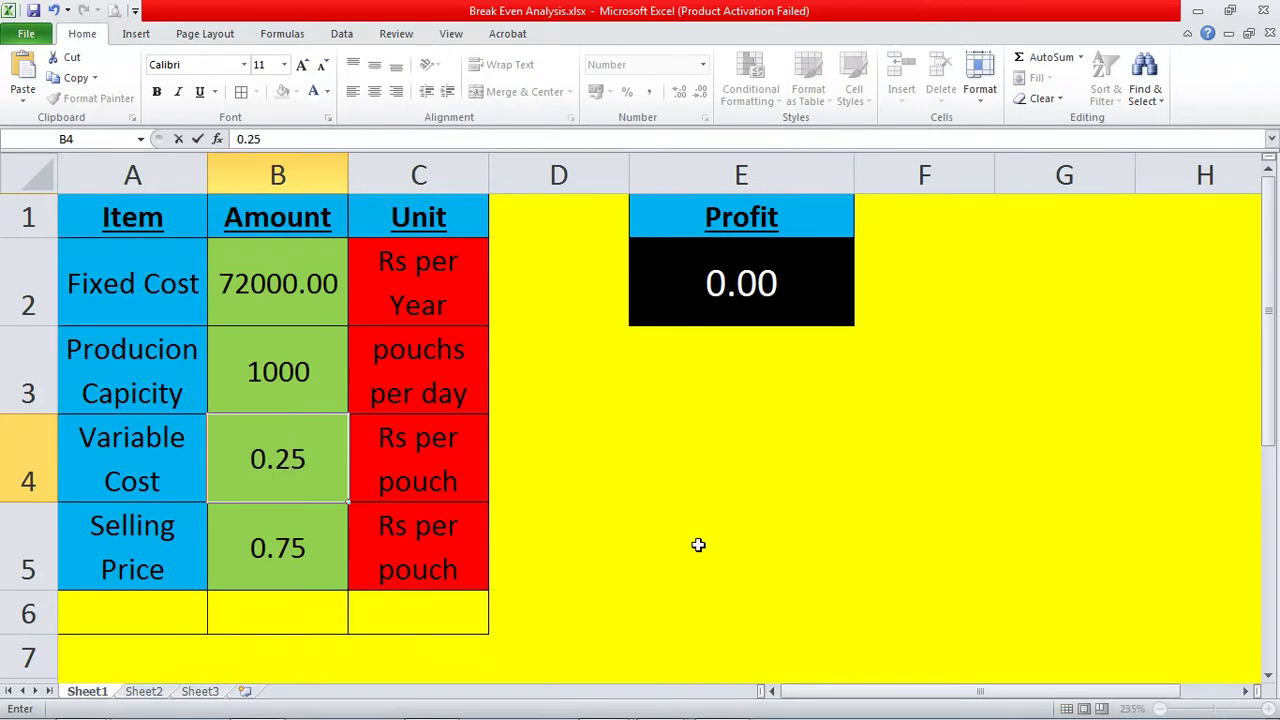
key("Return")
type("1")
key("Up")
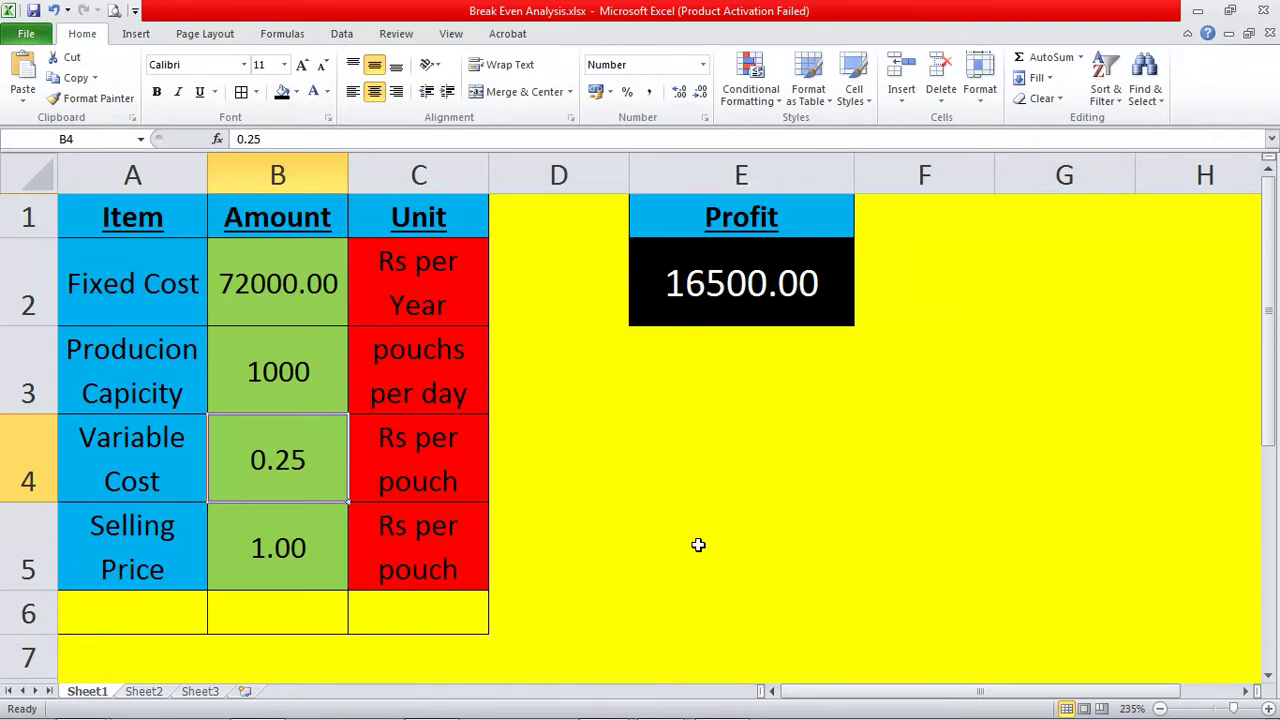
Try production capacities of 200, 225, 250 and 275 pouches per day in B3, one after the other.
key("Up")
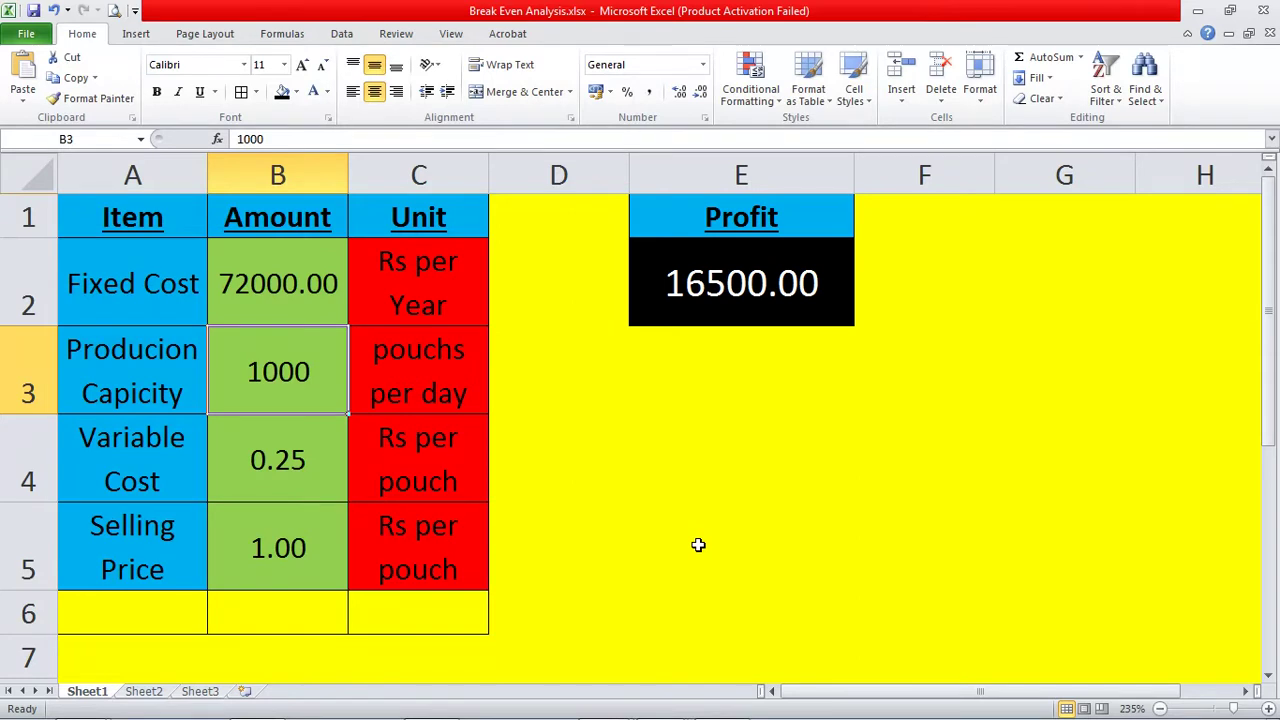
type("200")
key("Return")
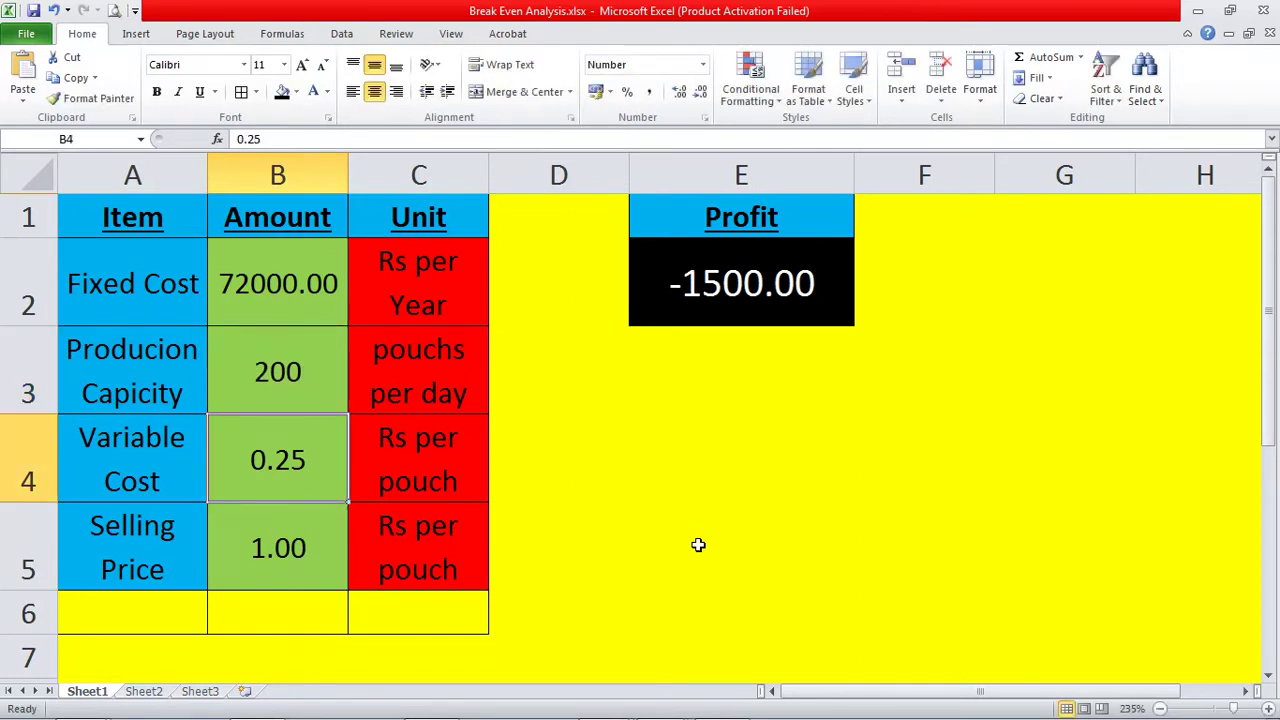
key("Up")
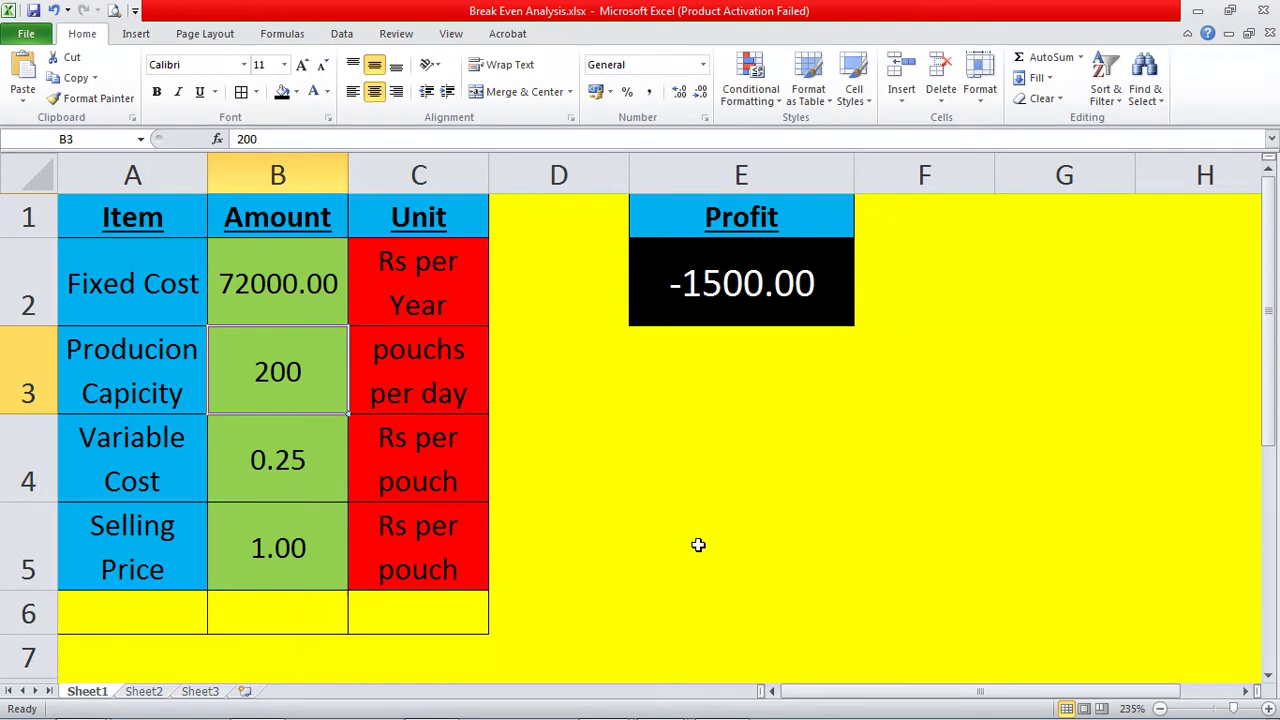
type("225")
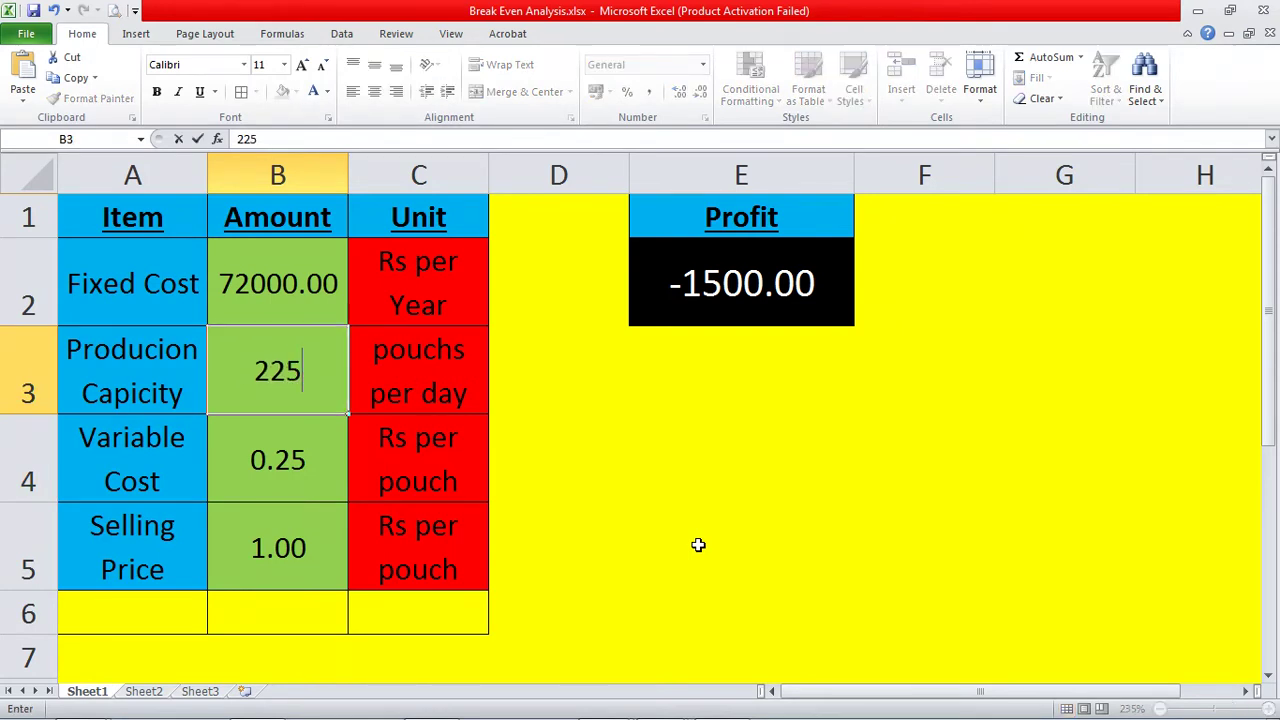
key("Return")
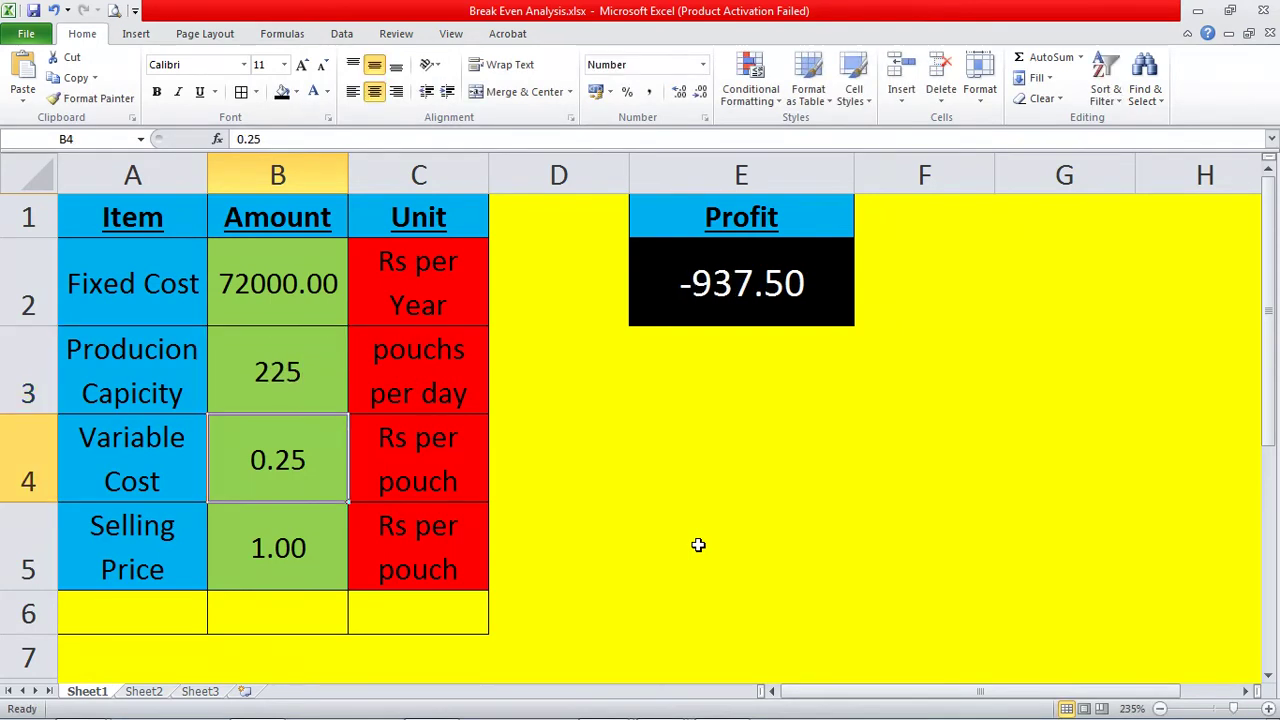
key("Up")
type("250")
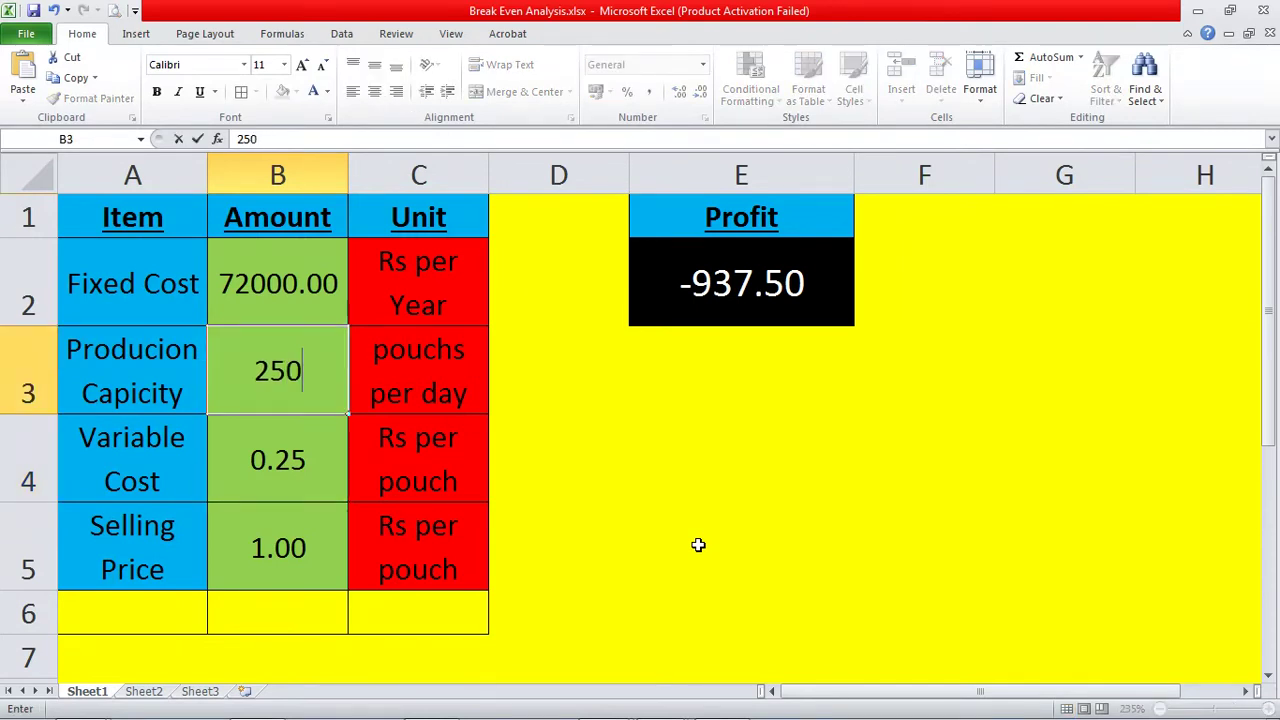
key("Return")
key("Up")
type("275")
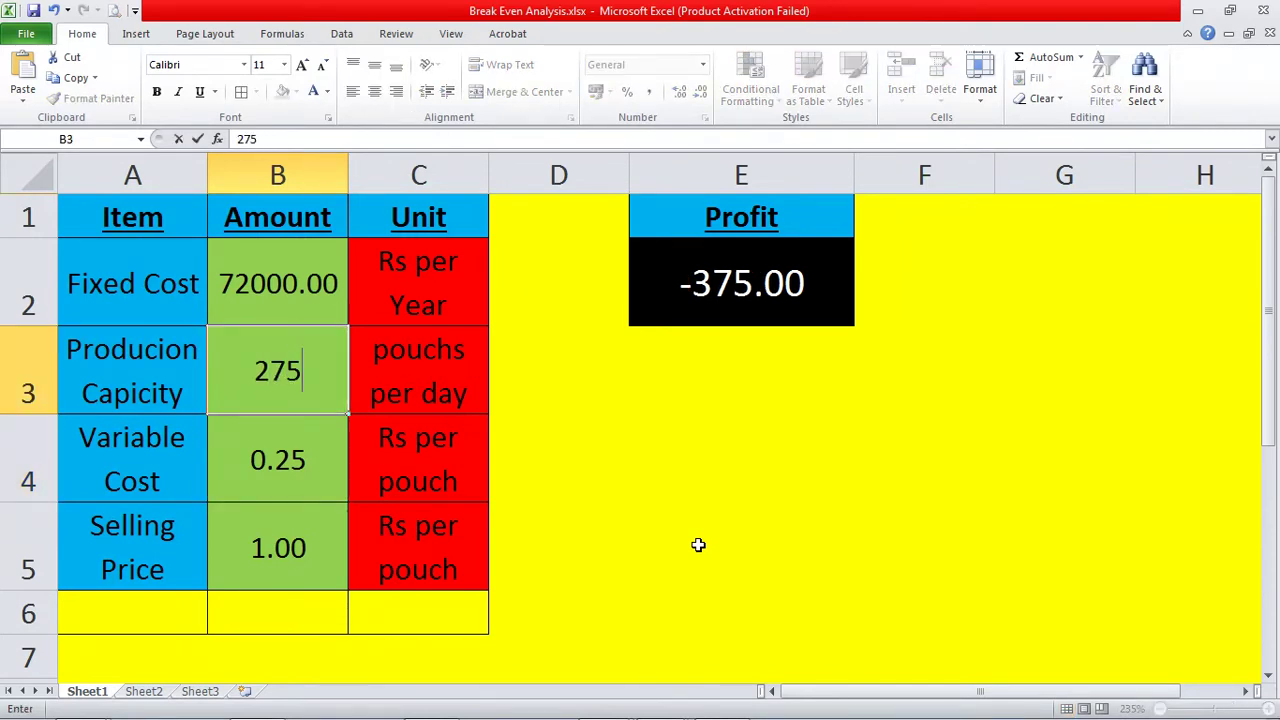
key("Return")
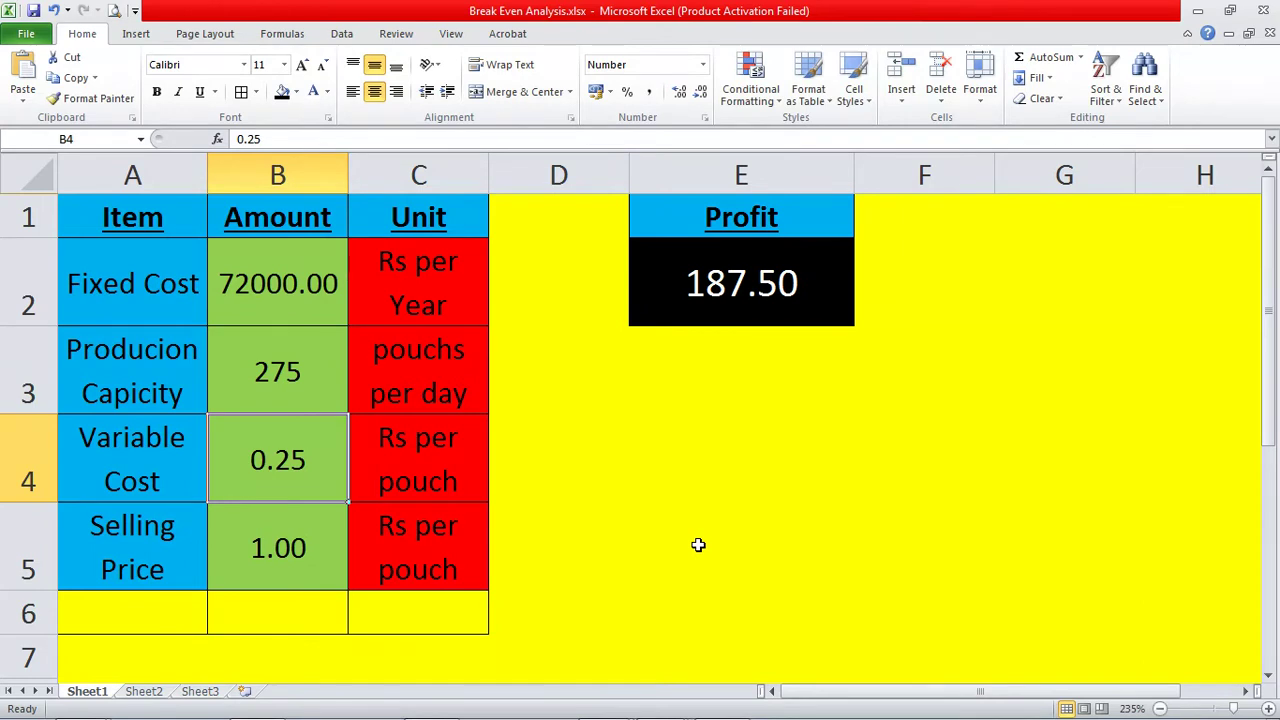
Narrow down the break-even capacity in B3 by trying 260, 262, 265 and 267 pouches per day in turn.
key("Up")
type("260")
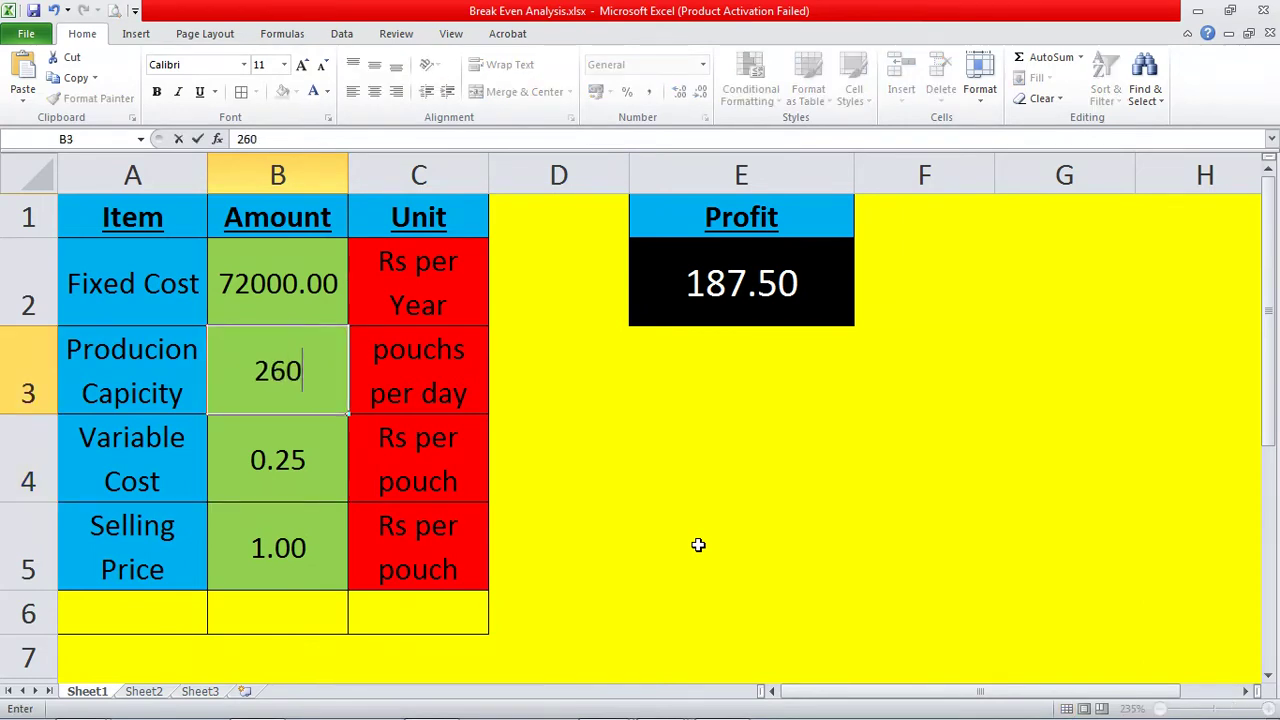
key("Return")
key("Up")
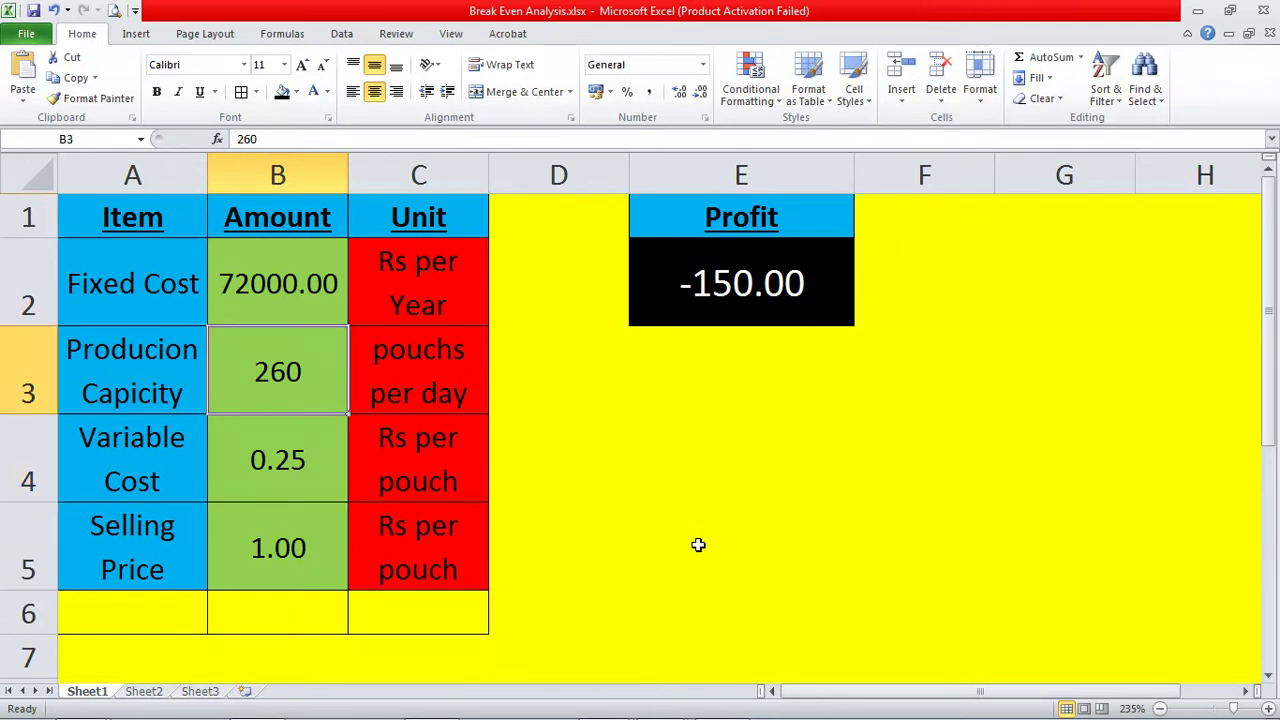
type("262")
key("Return")
key("Up")
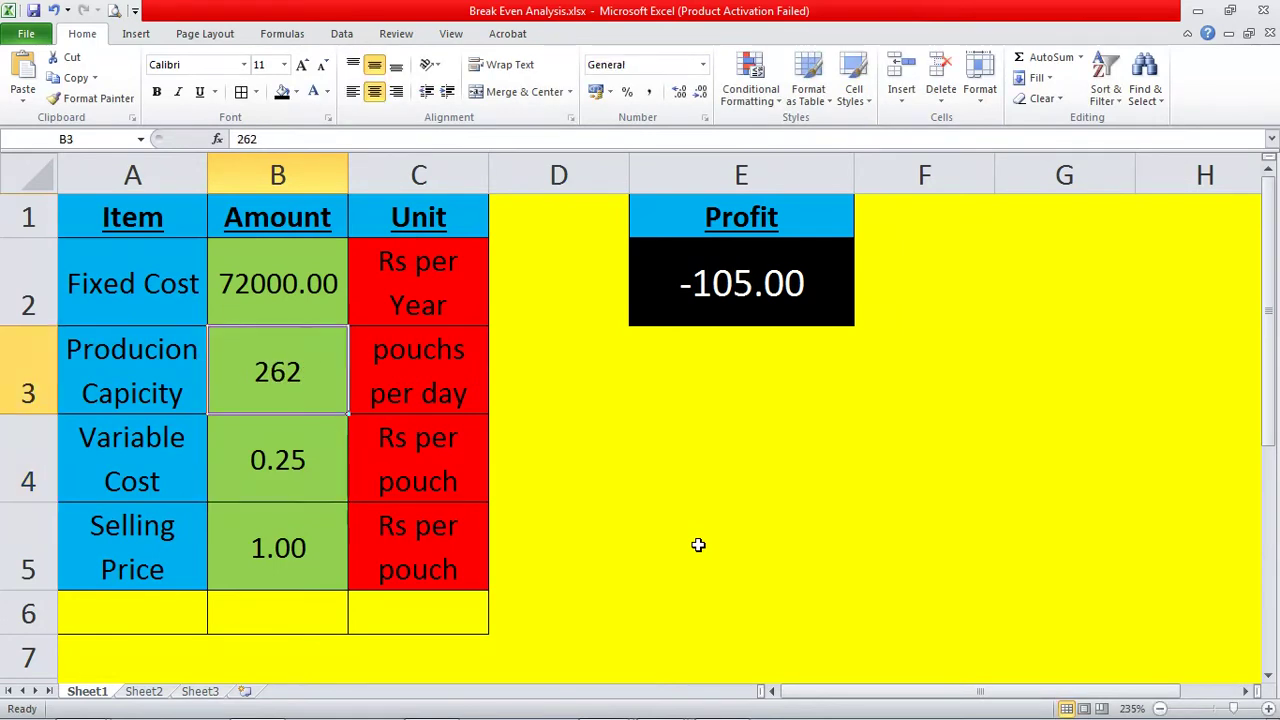
type("265")
key("Return")
key("Up")
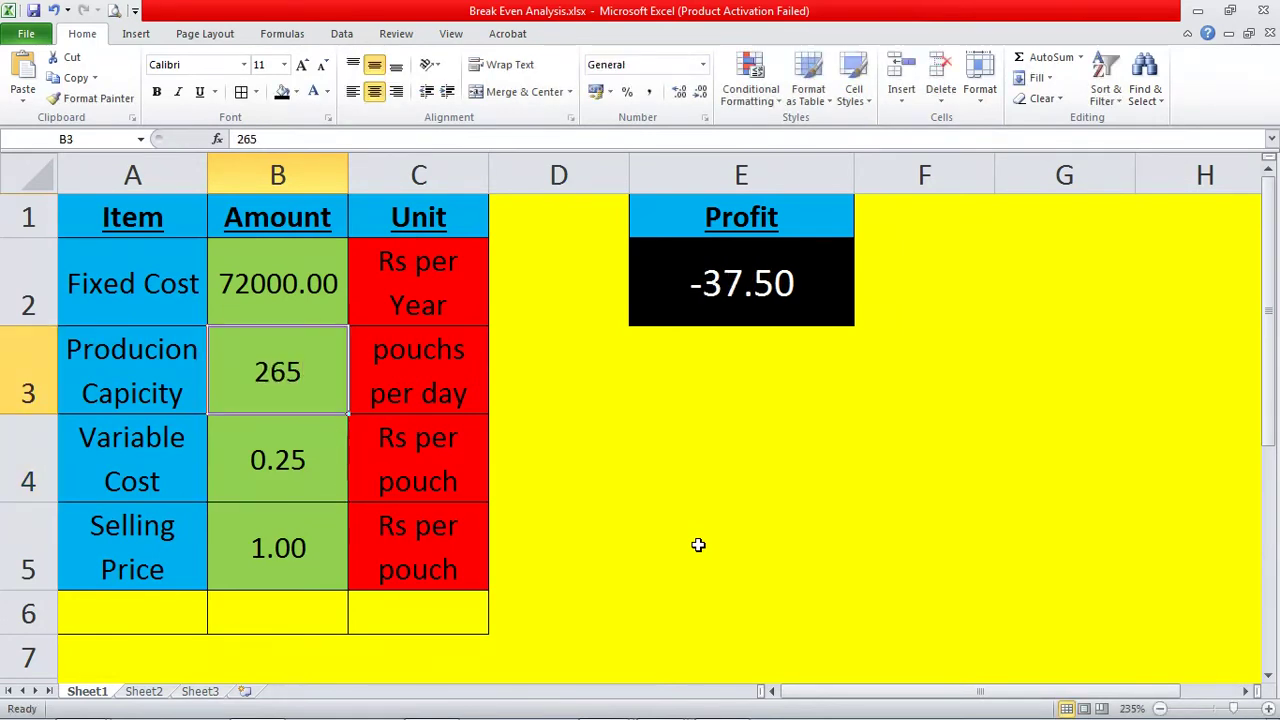
type("267")
key("Return")
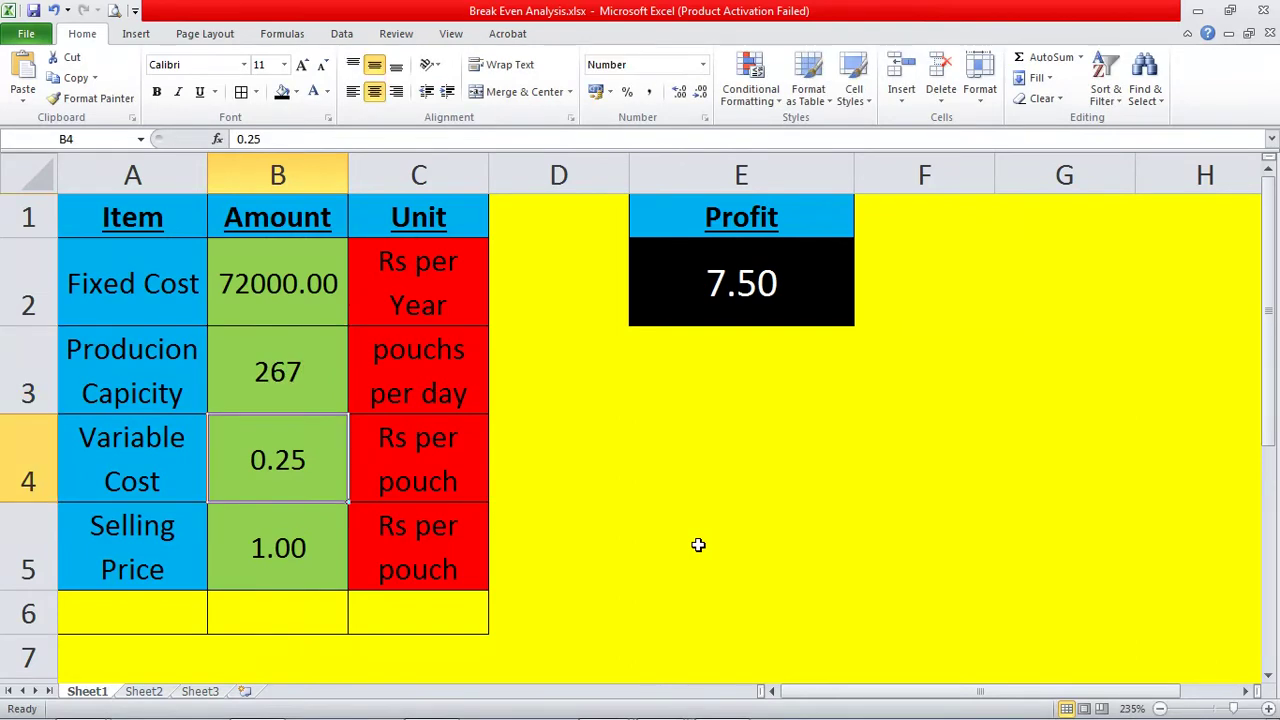
Compare production capacities of 266 and 267 pouches per day in B3.
key("Up")
type("266")
key("Return")
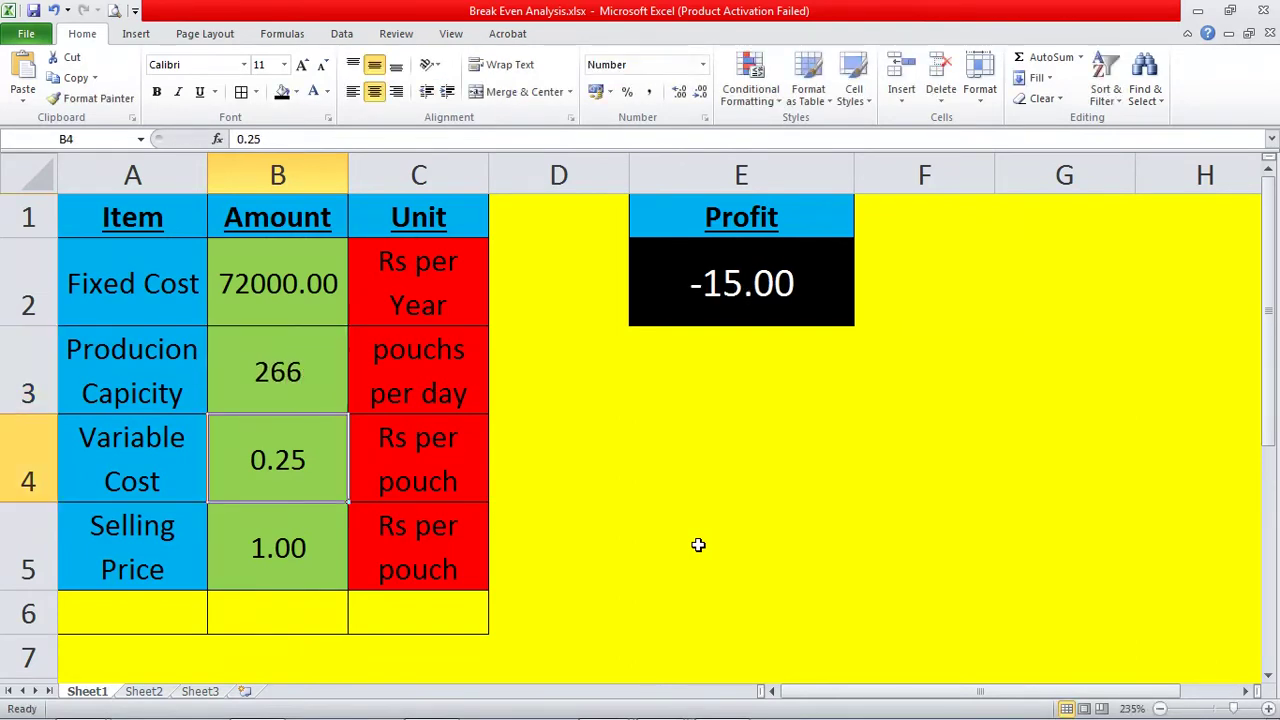
key("Up")
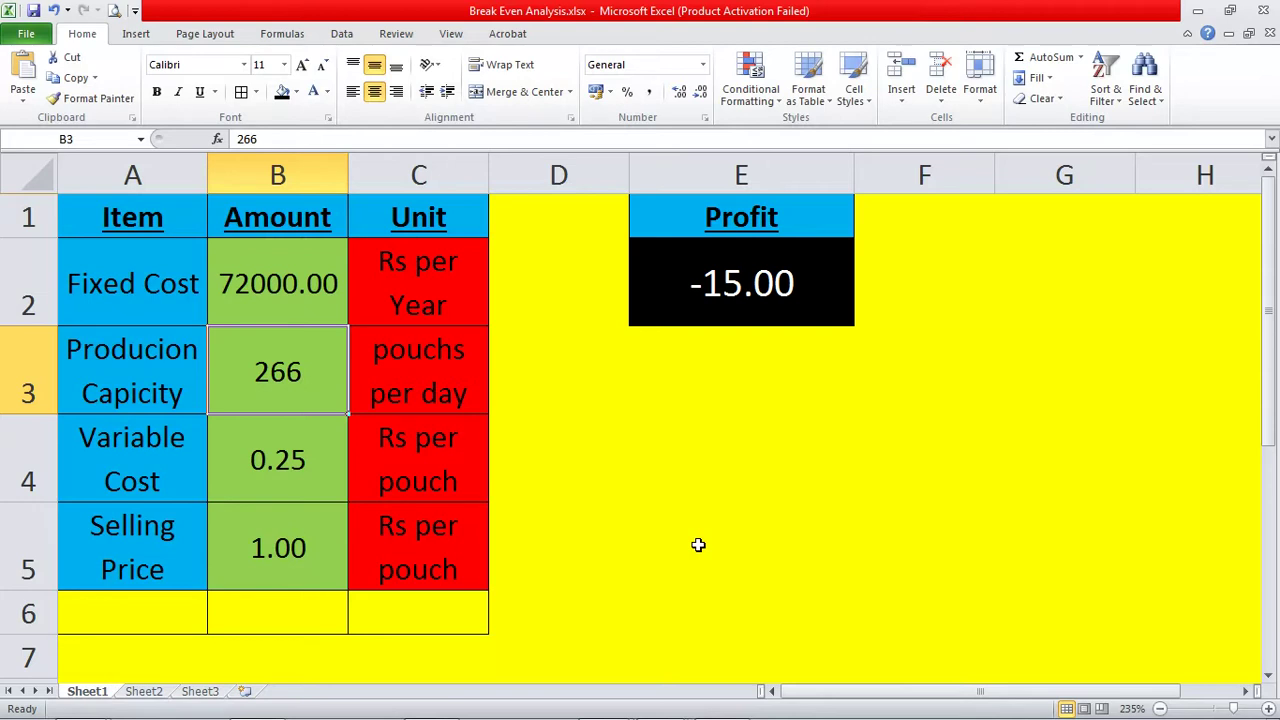
type("267")
key("Return")
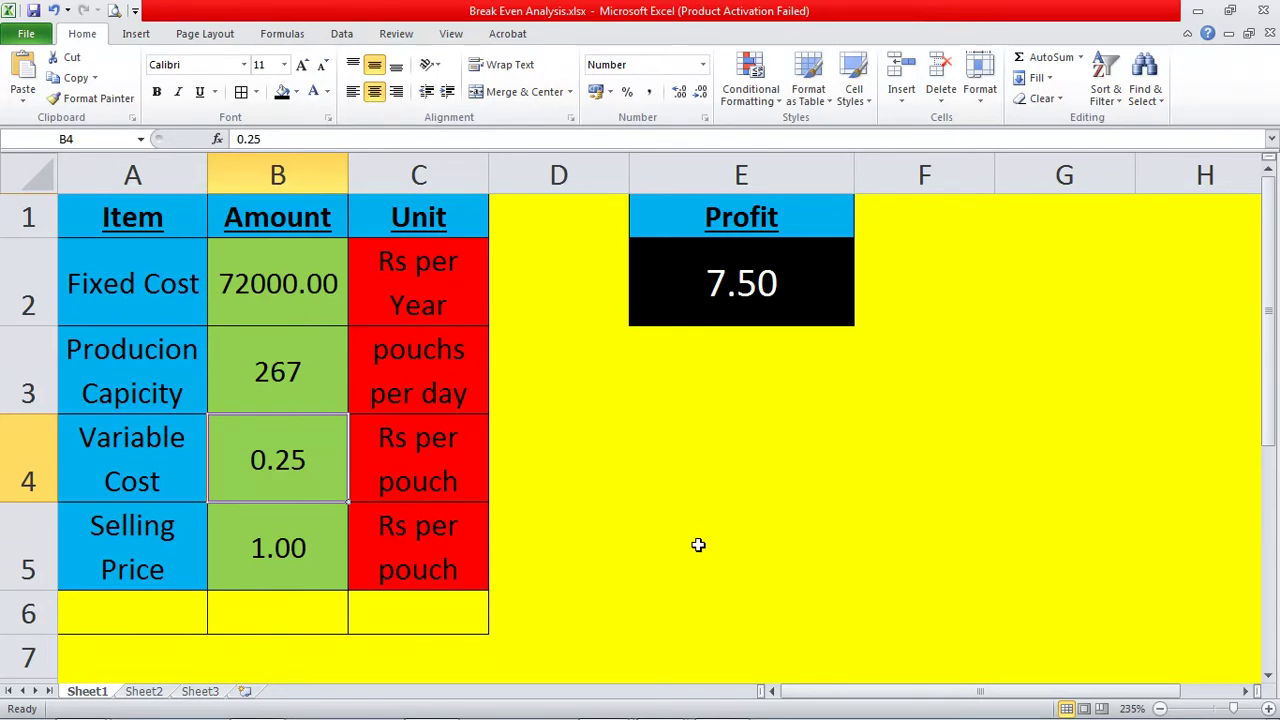
Try production capacities of 266.66 and 266.67 pouches per day in B3, one after the other.
key("Up")
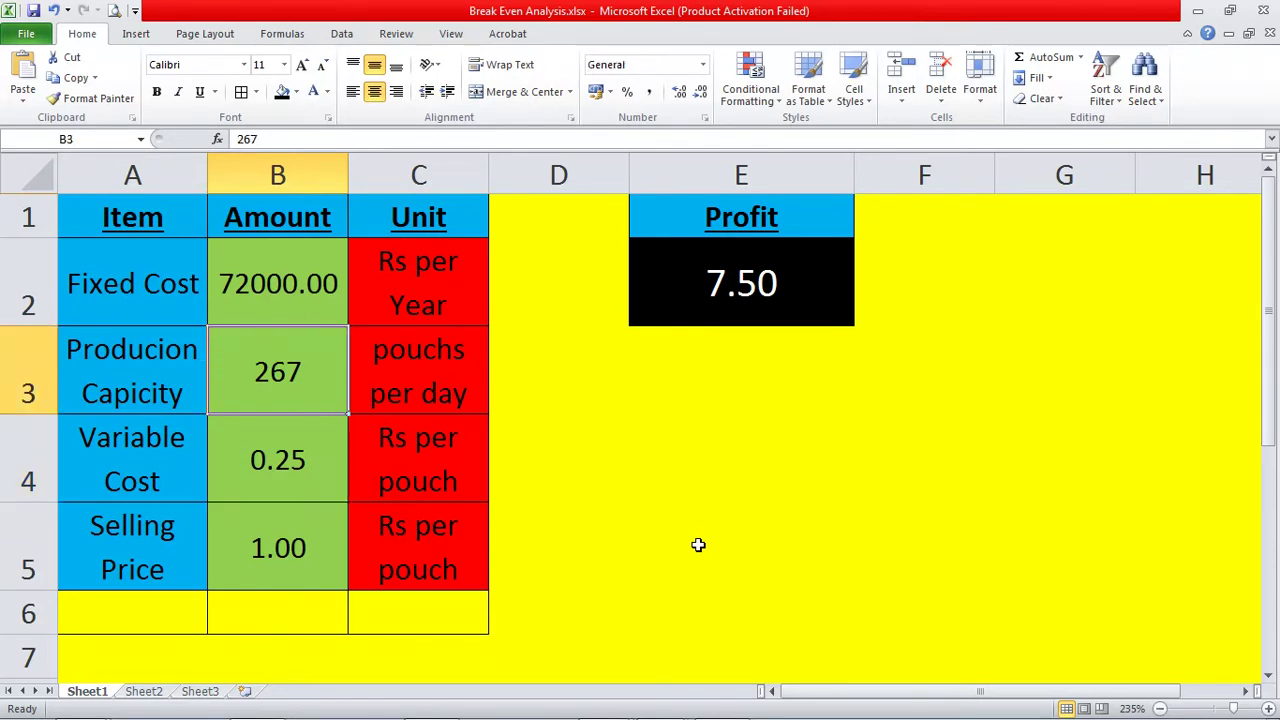
type("266.66")
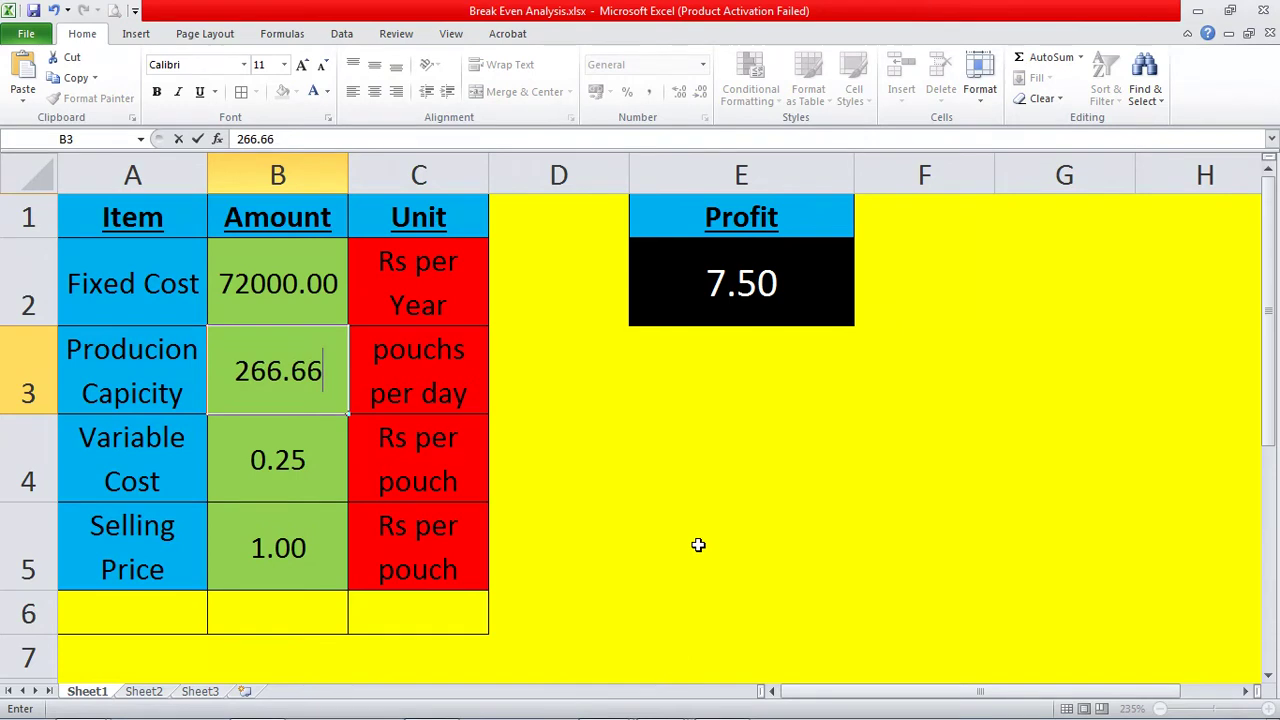
key("Return")
key("Up")
type("266.67")
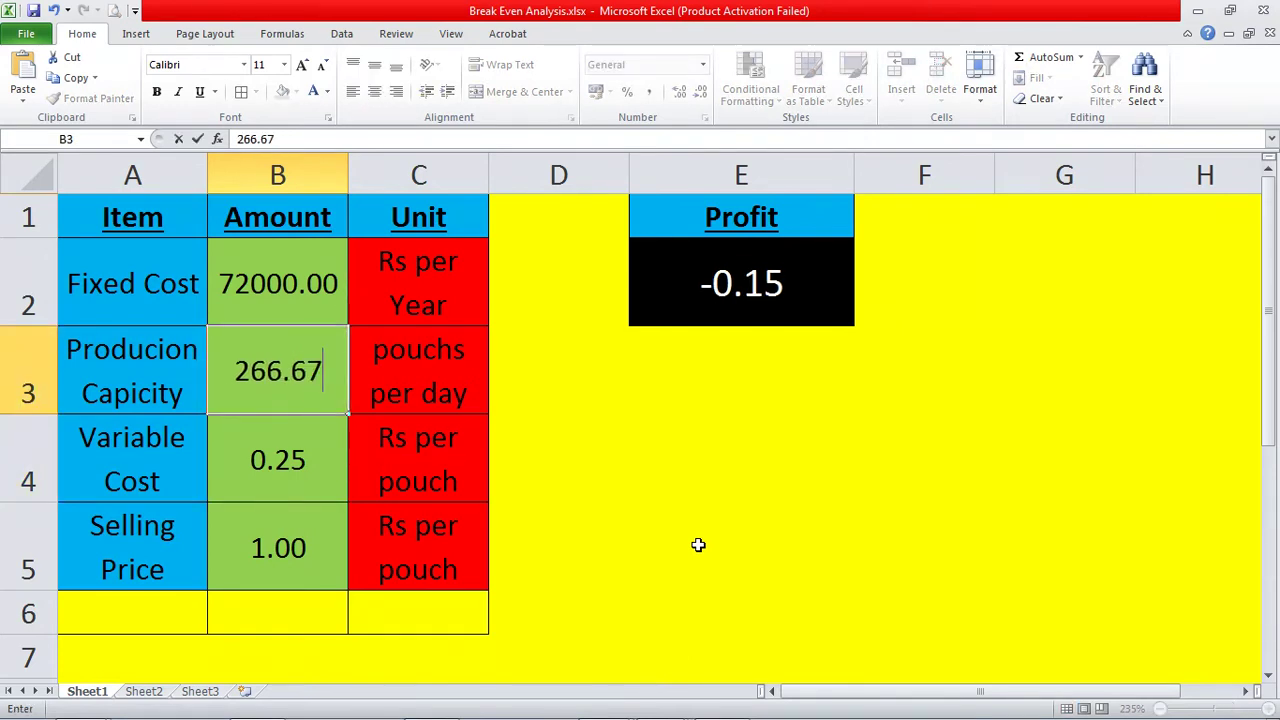
key("Return")
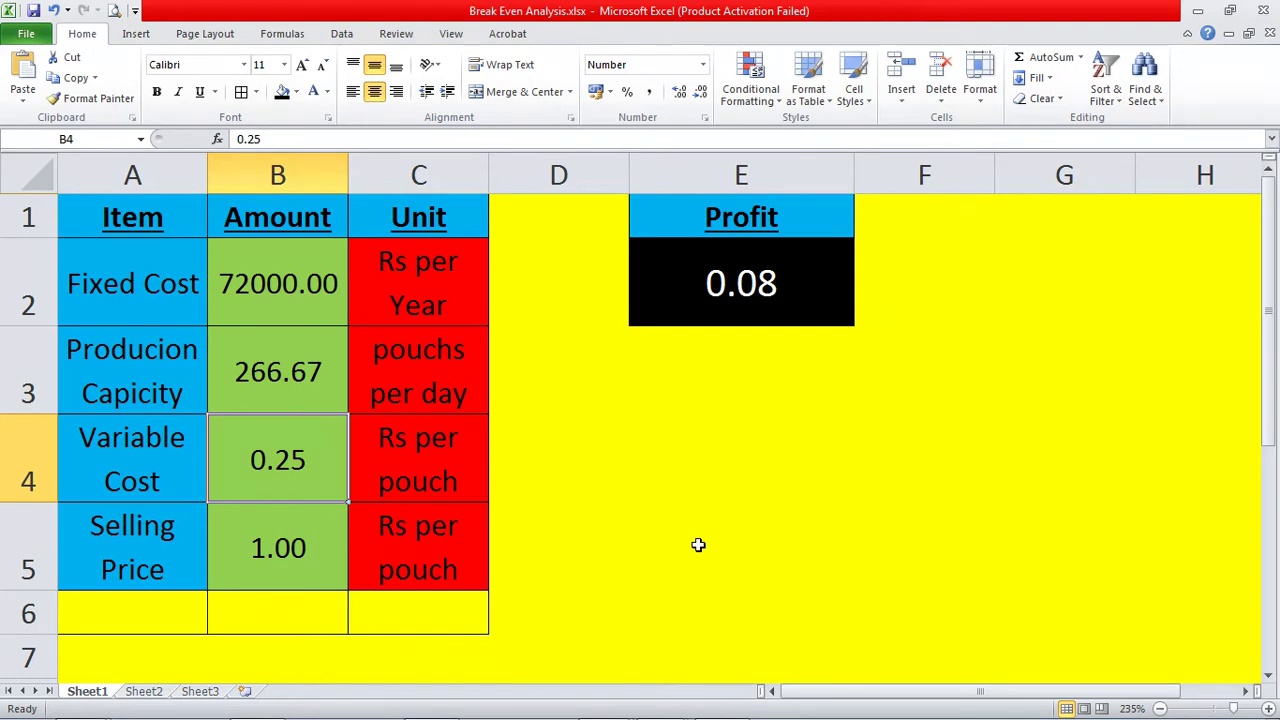
Set the production capacity in B3 to 1000 pouches per day.
key("Up")
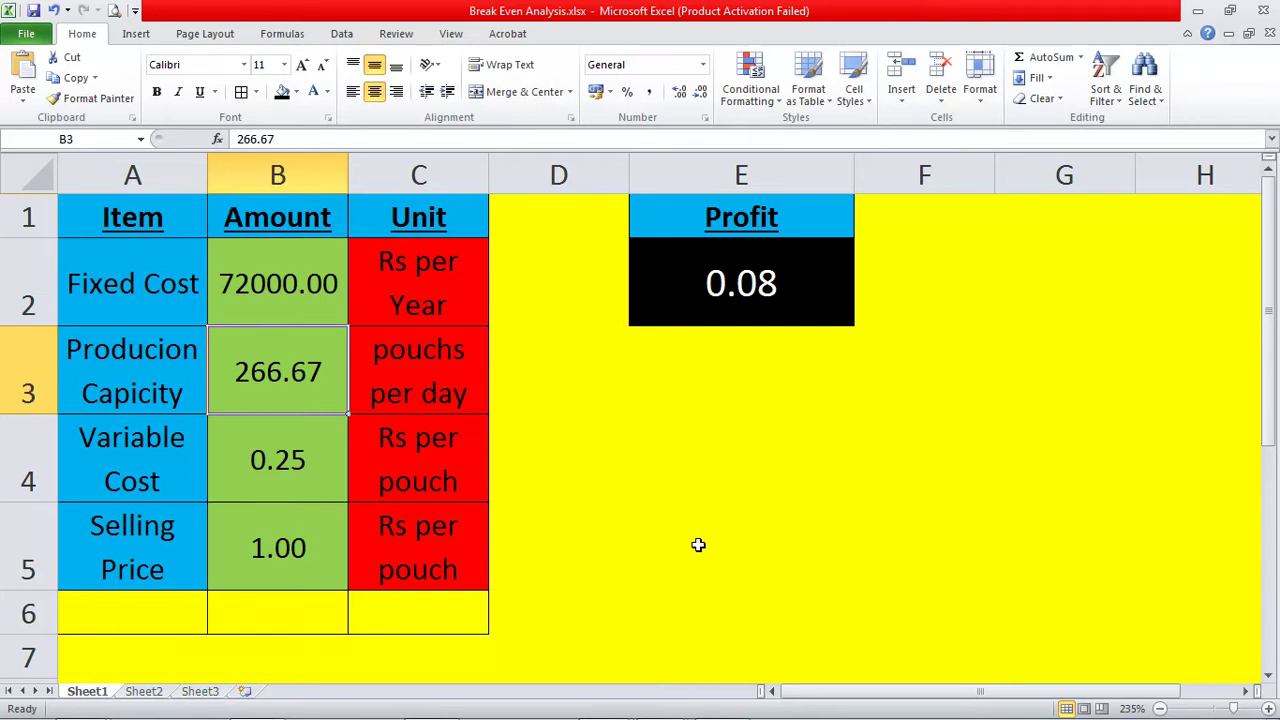
type("1000")
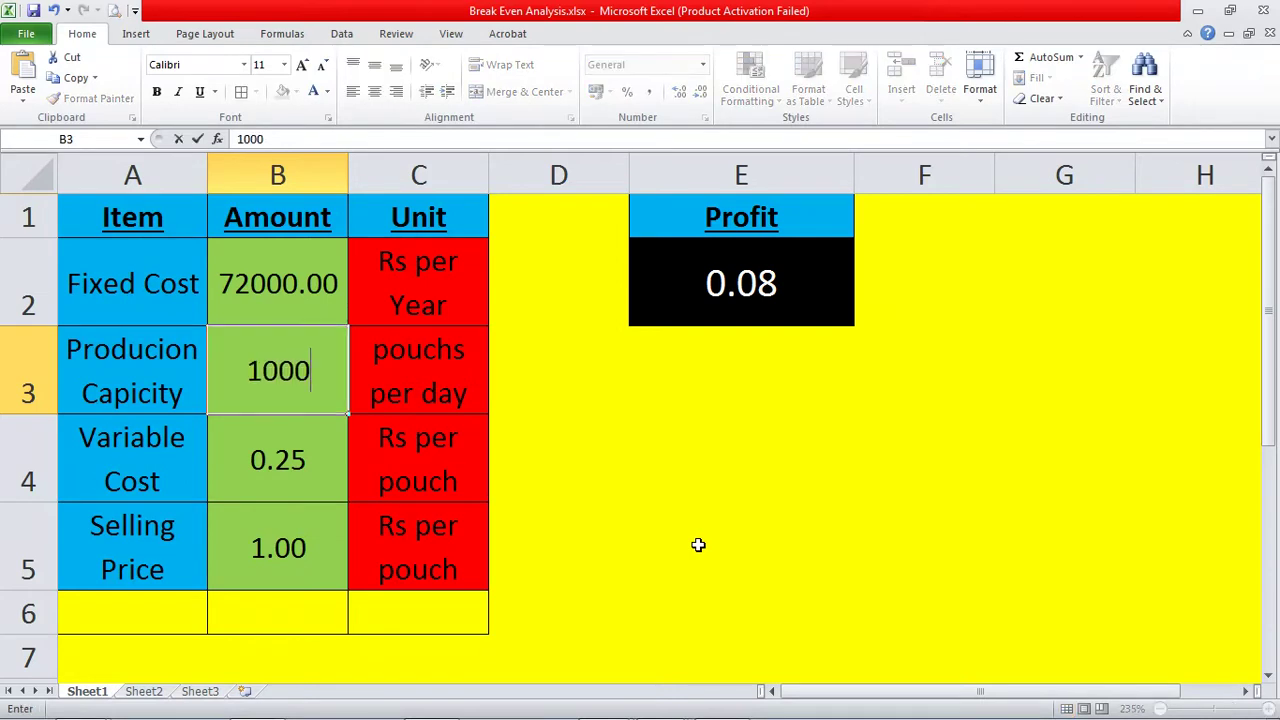
key("Return")
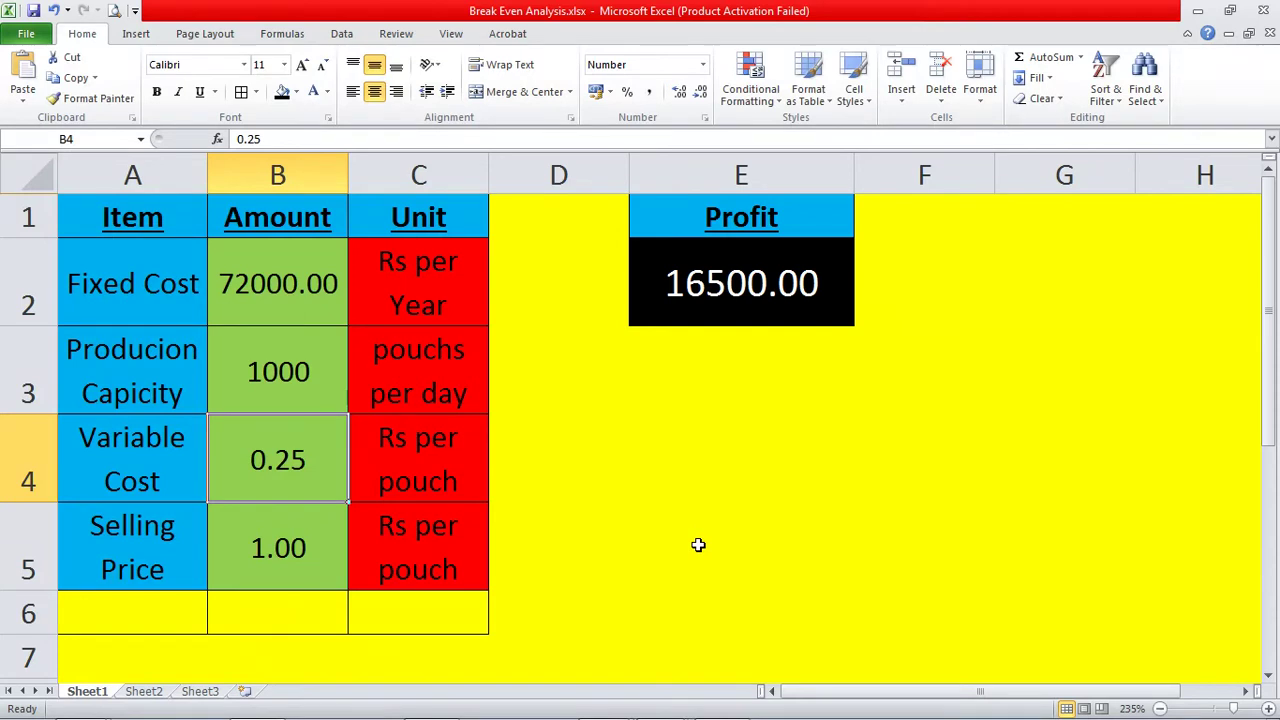
key("Down")
key("Up")
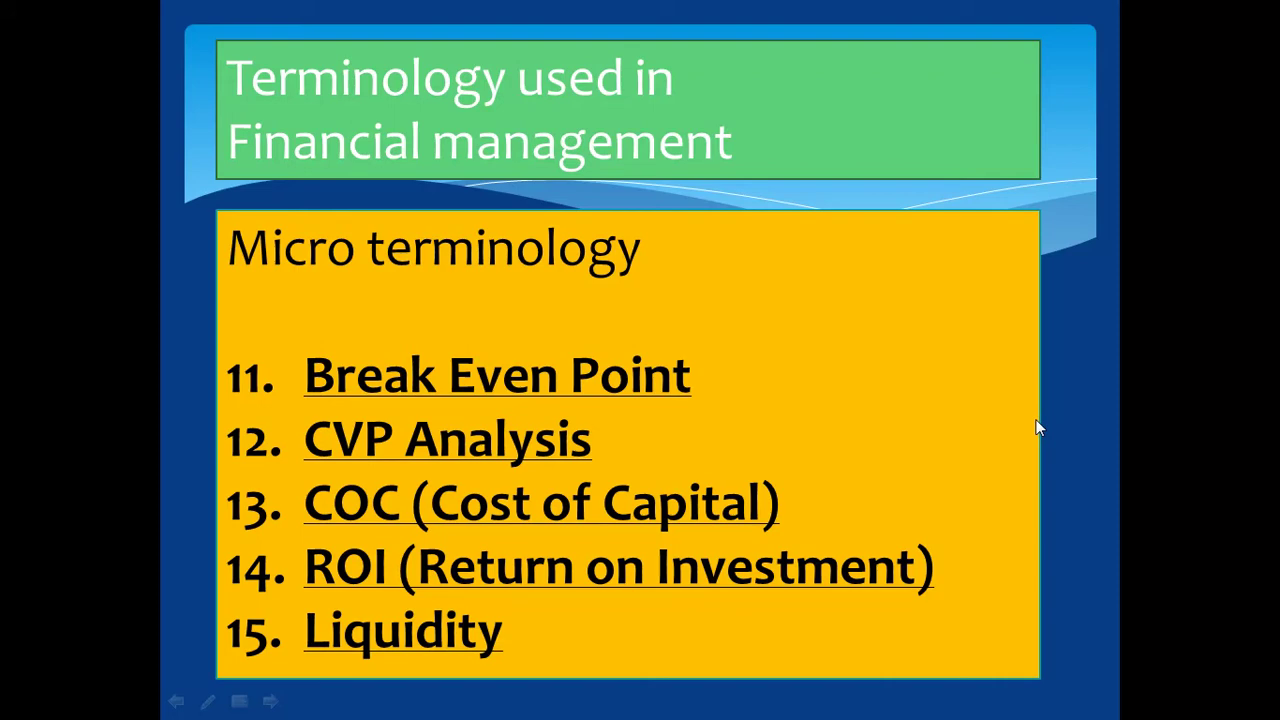
key("Left")
key("Left")
key("Left")
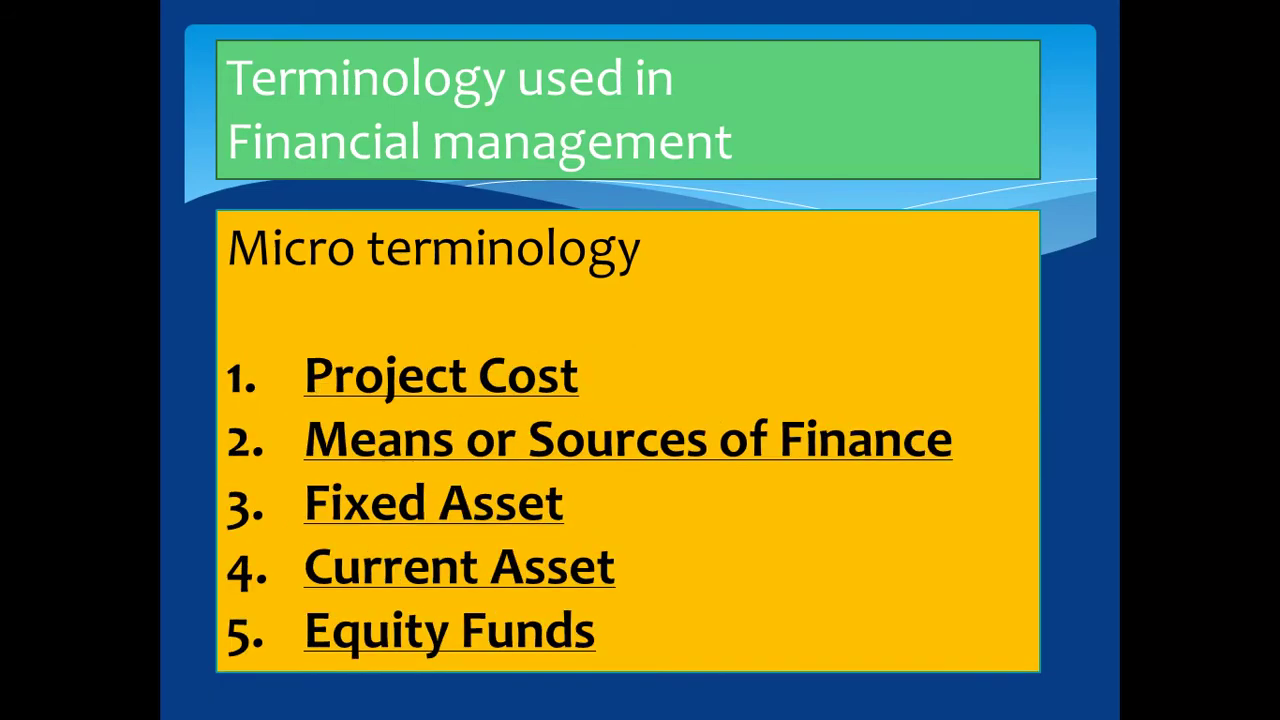
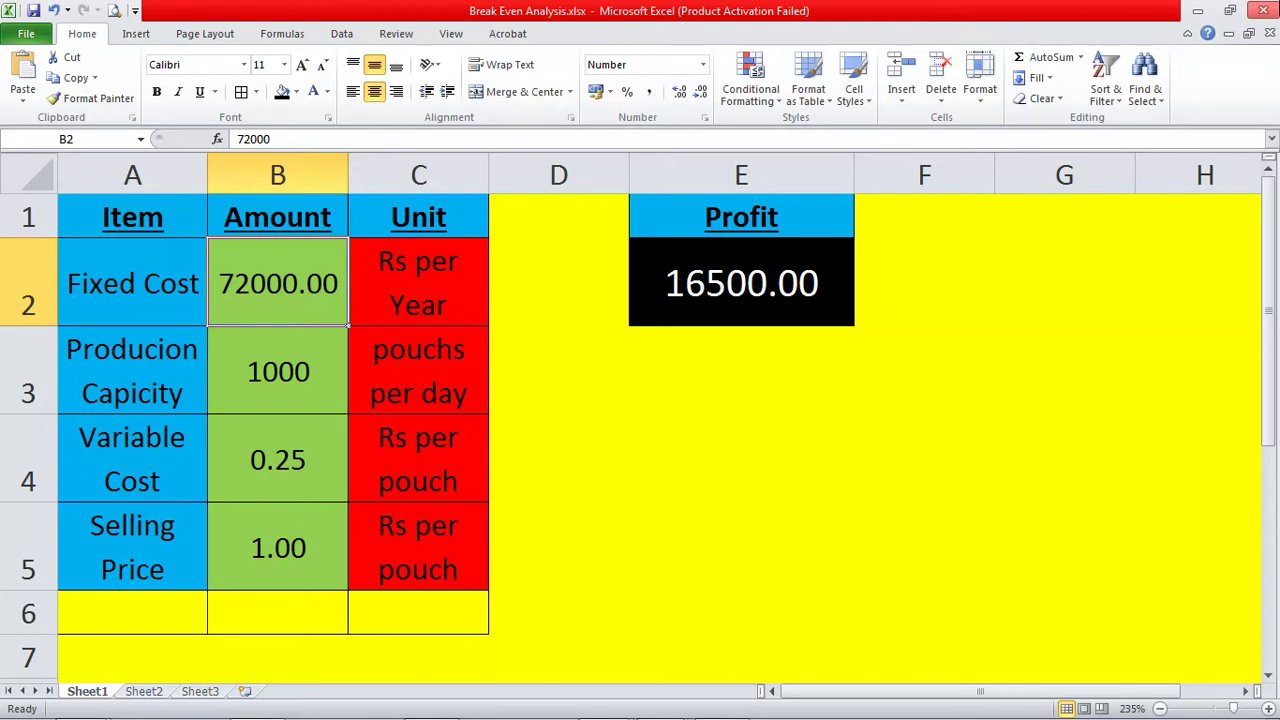
type("96000")
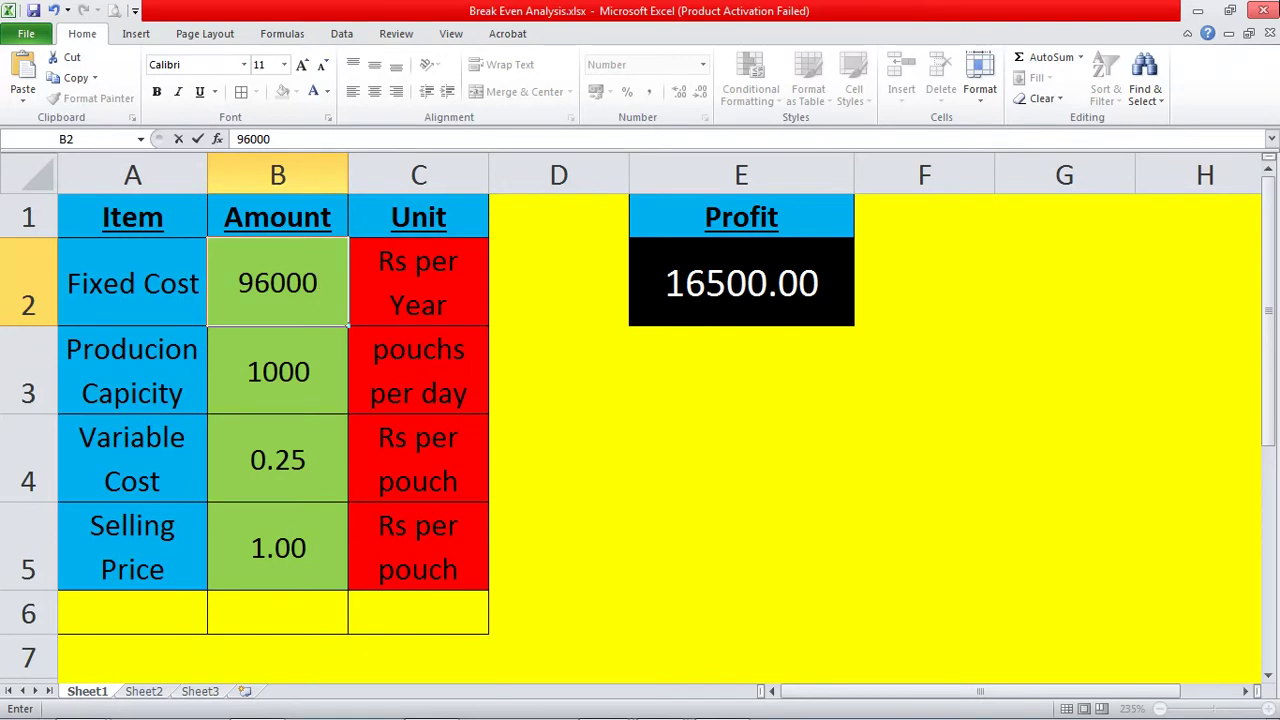
key("Escape")
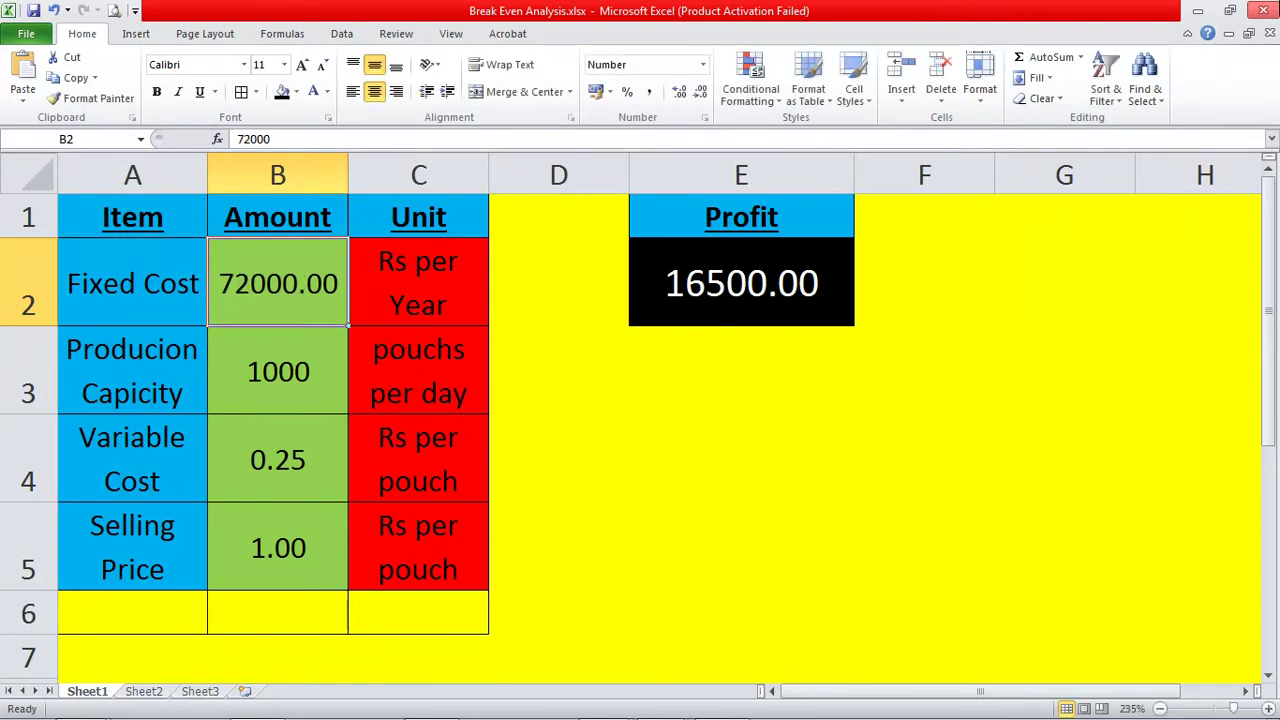
left_click(278, 370)
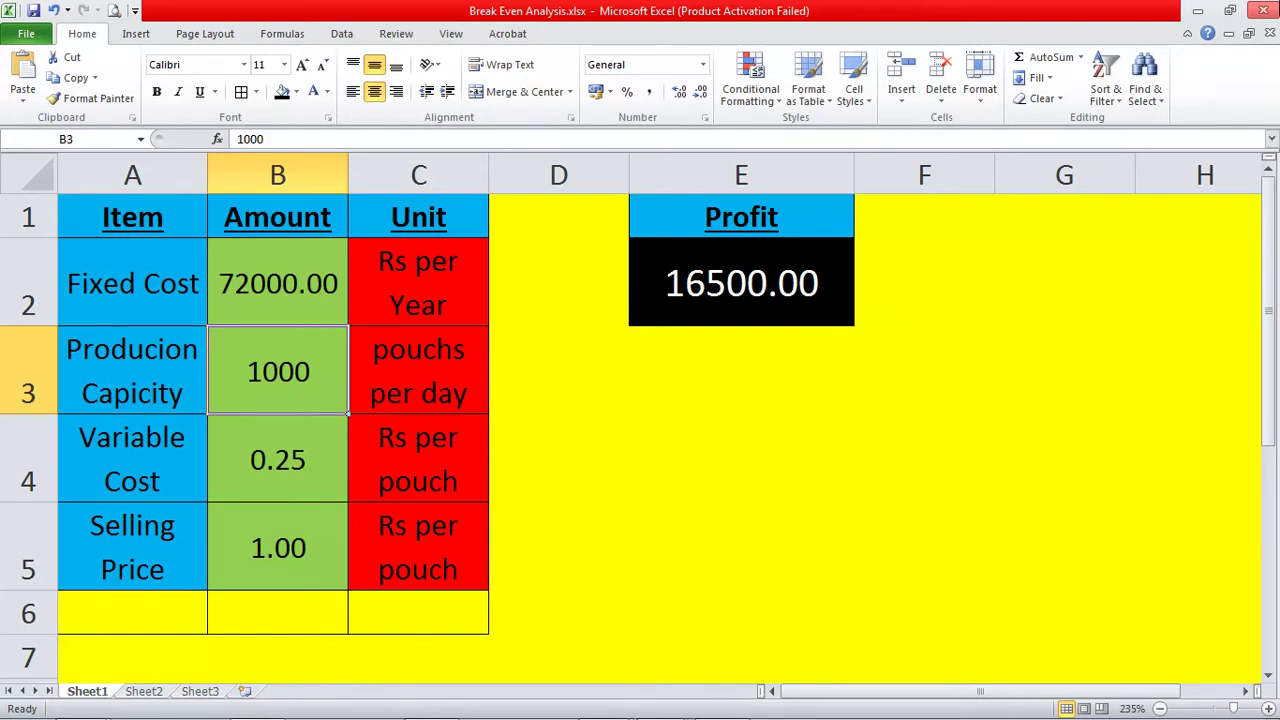
Set the fixed cost in B2 to 96000 Rs per year.
left_click(278, 283)
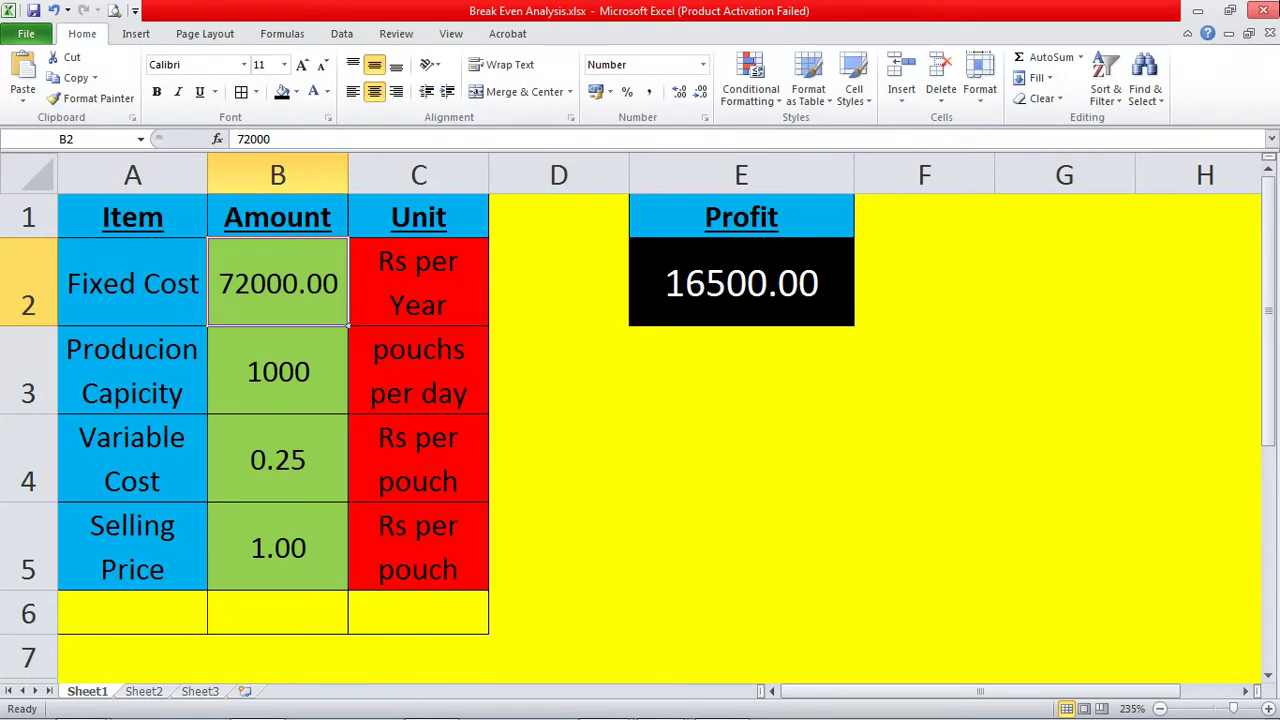
type("960")
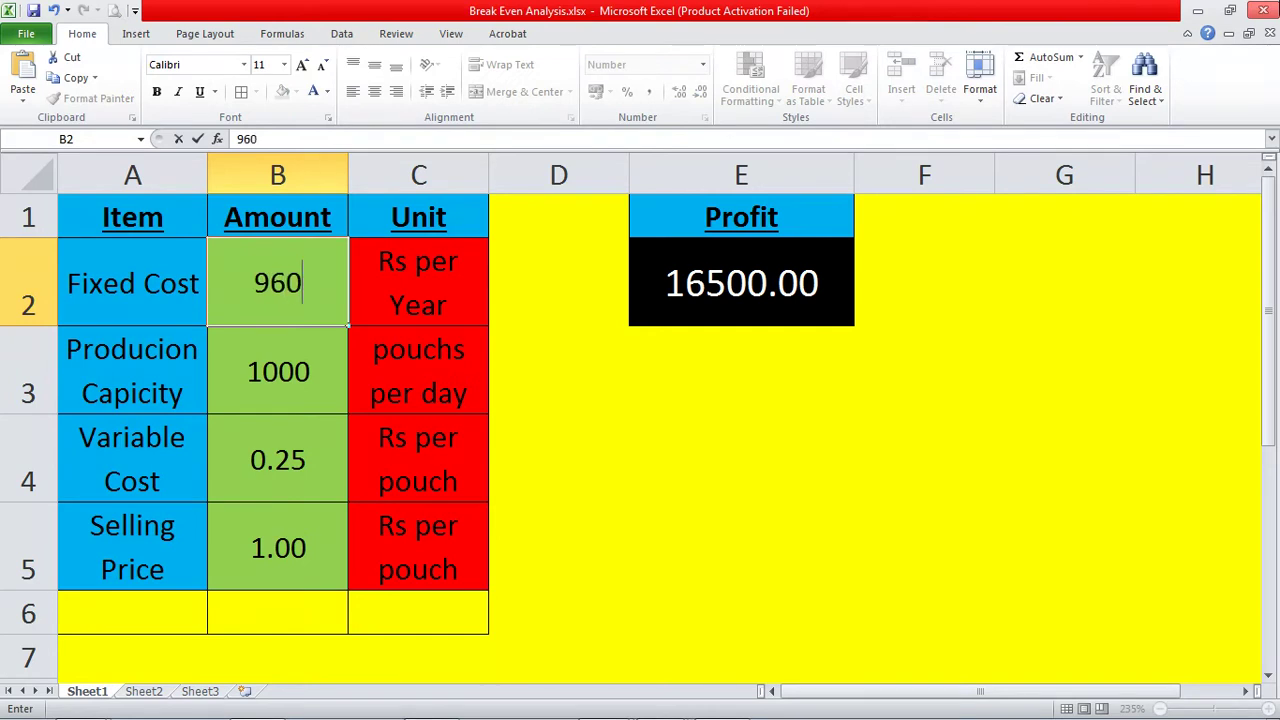
type("00")
key("Return")
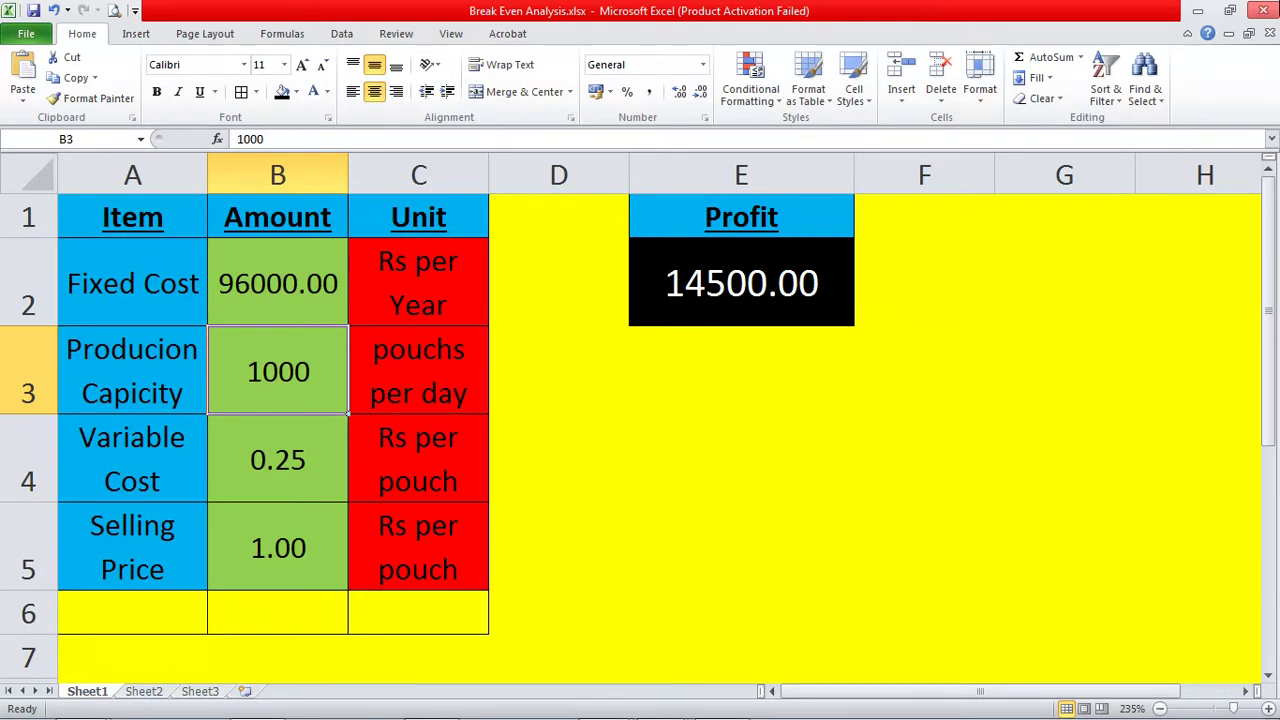
Try a selling price of 1.10 Rs per pouch in B5 and set it back to 1.00.
left_click(278, 459)
left_click(278, 547)
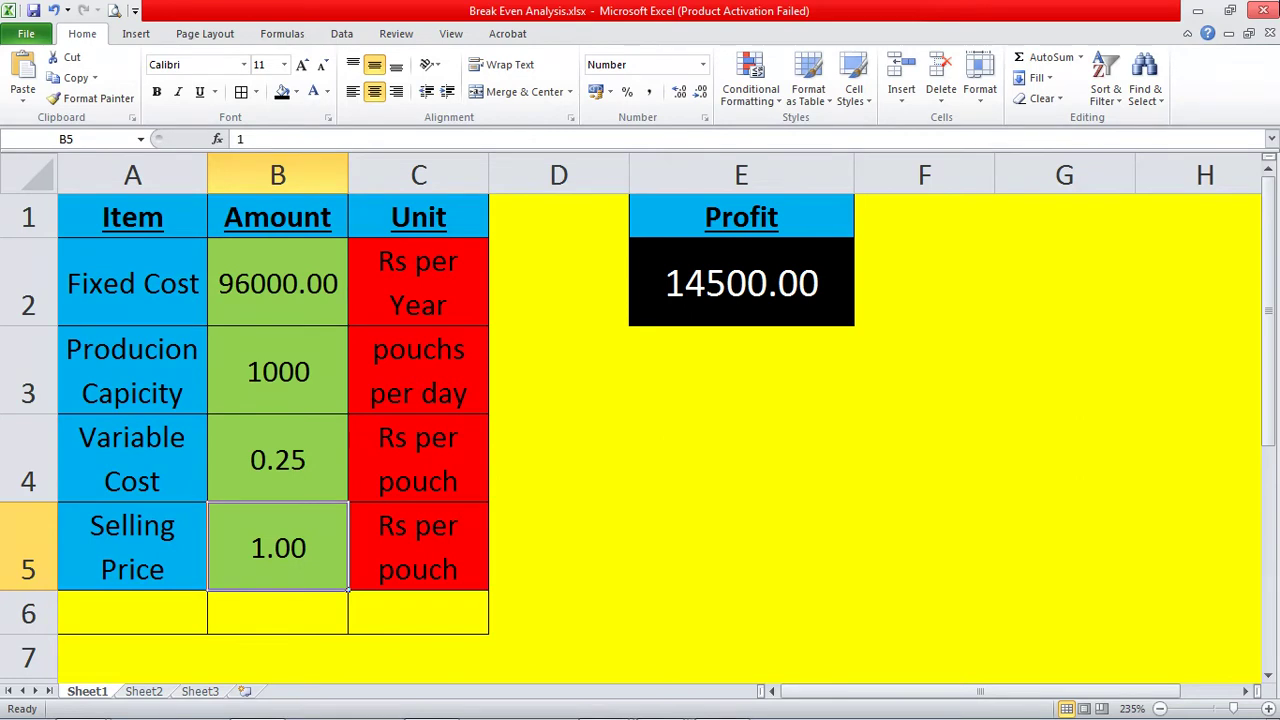
type("1.10")
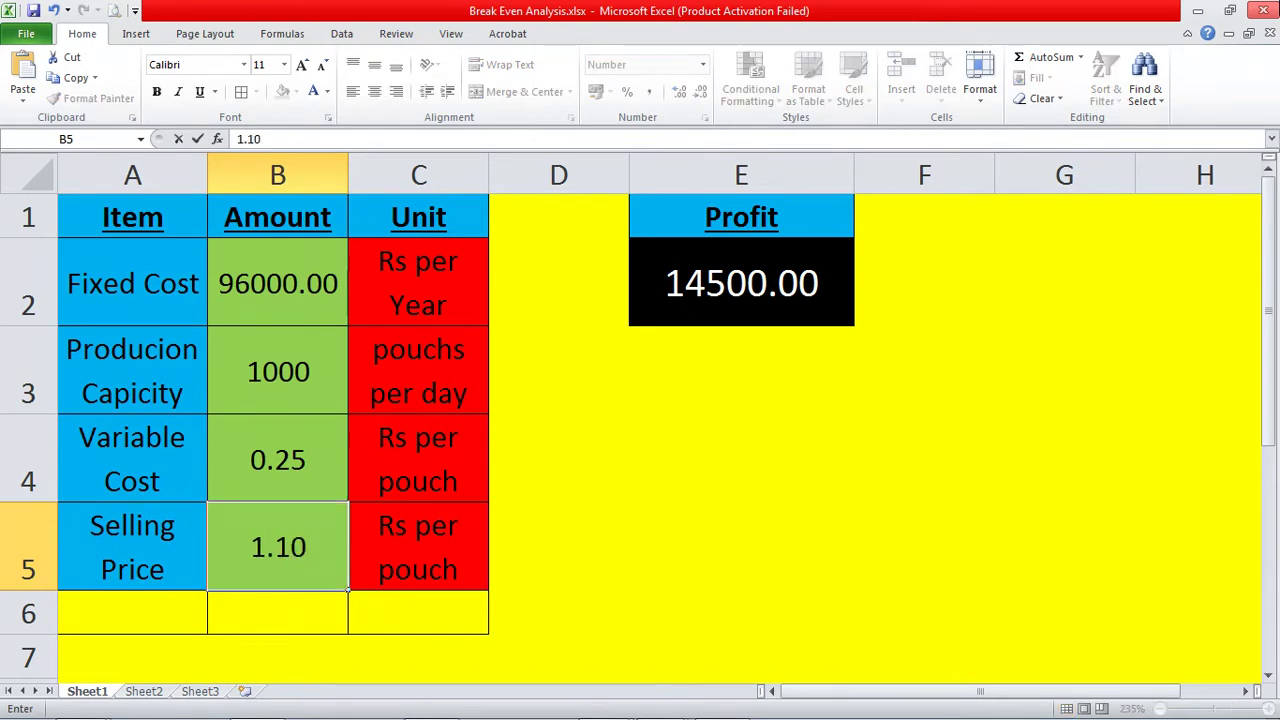
left_click(278, 459)
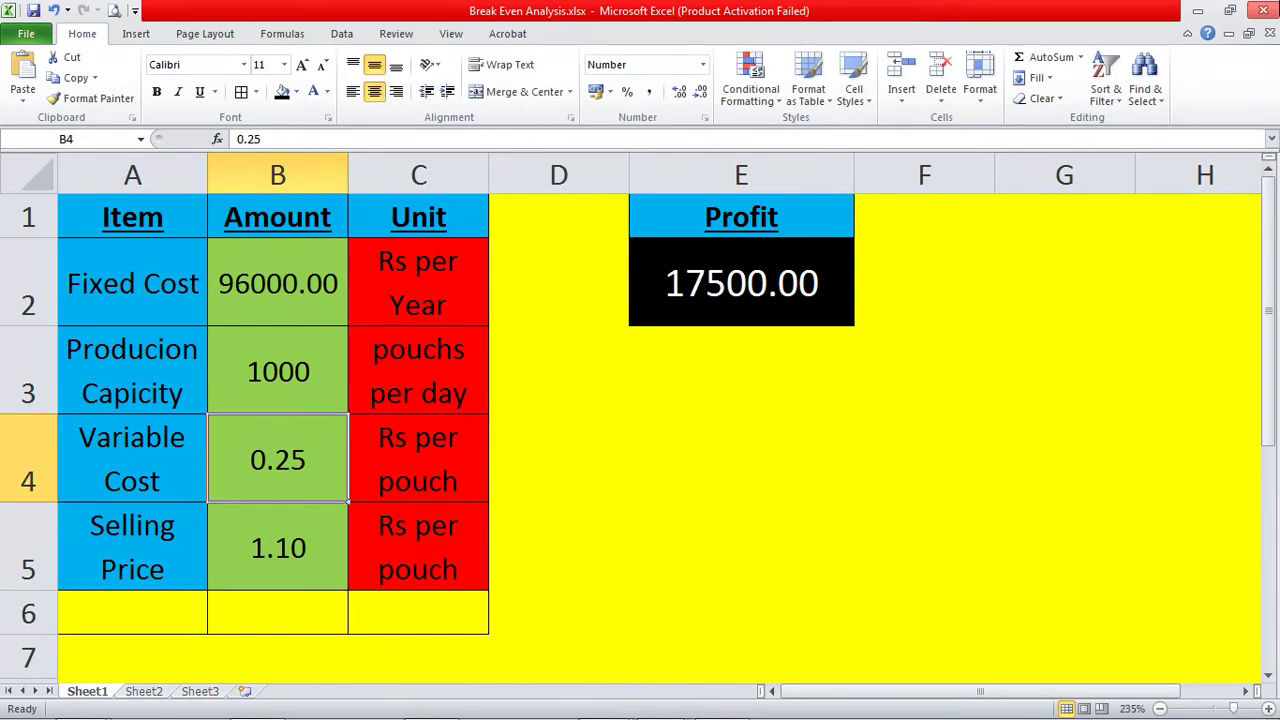
left_click(278, 547)
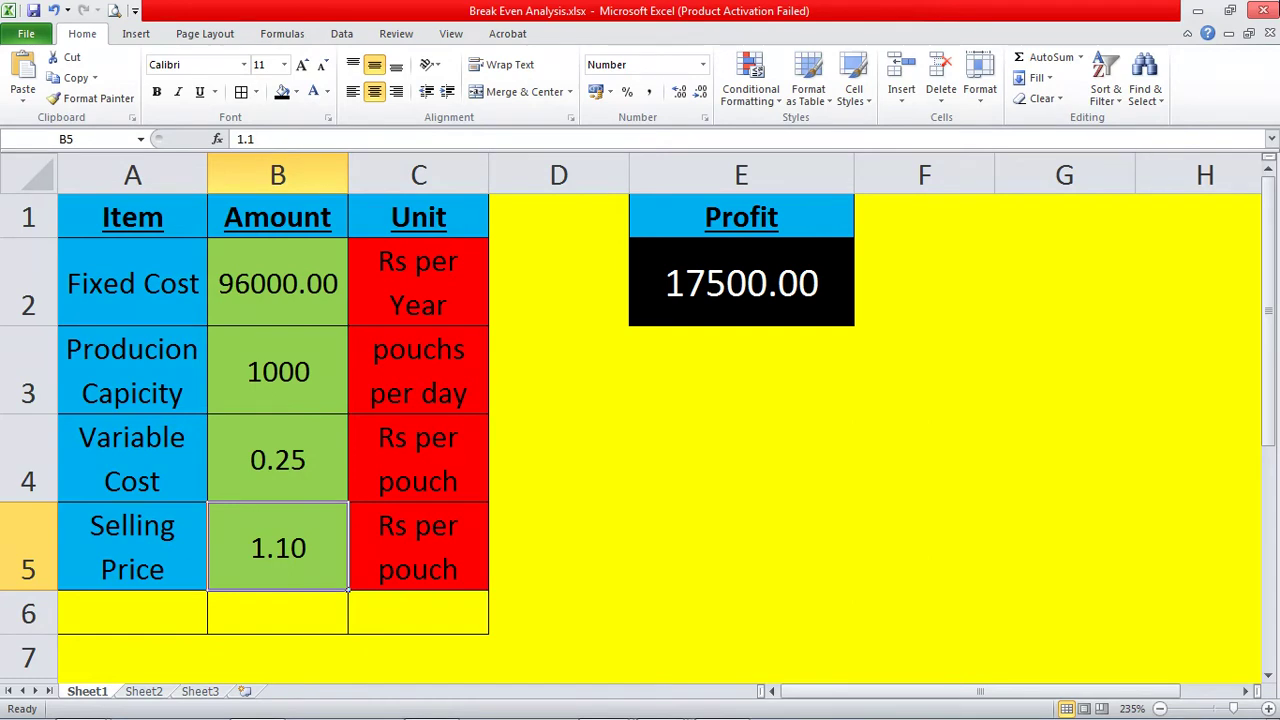
type("1")
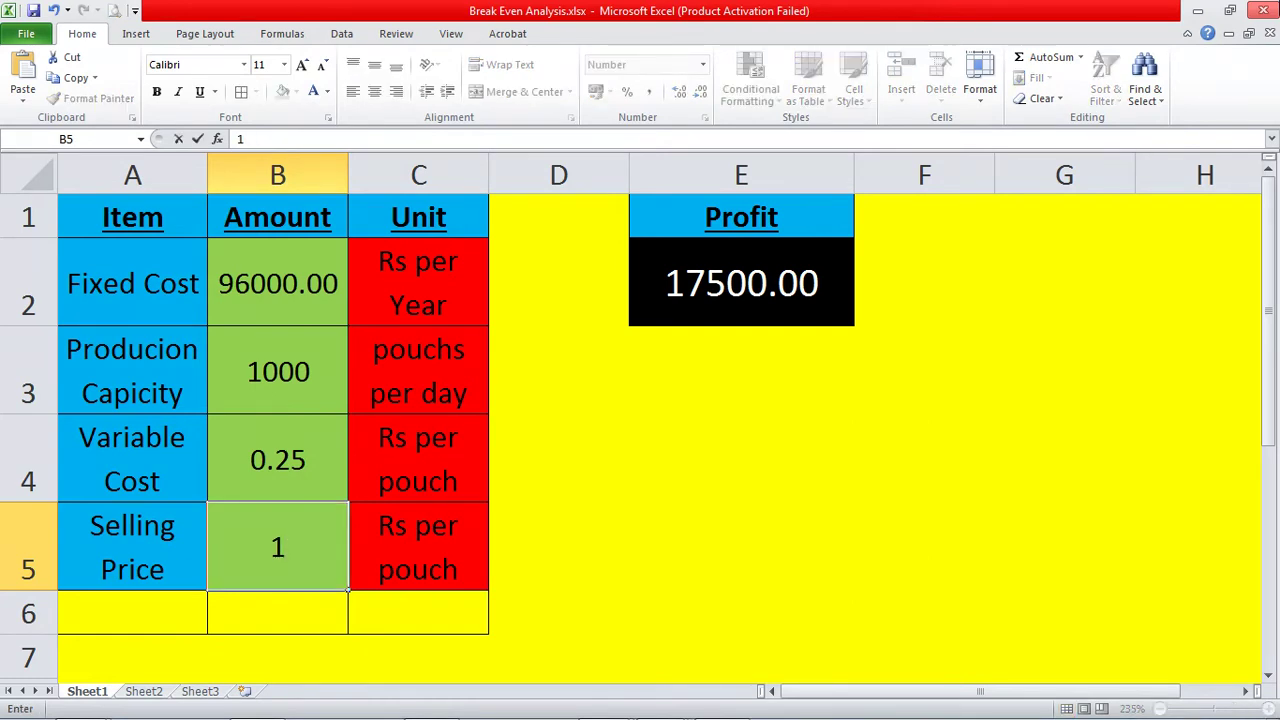
type(".00")
key("Up")
key("Up")
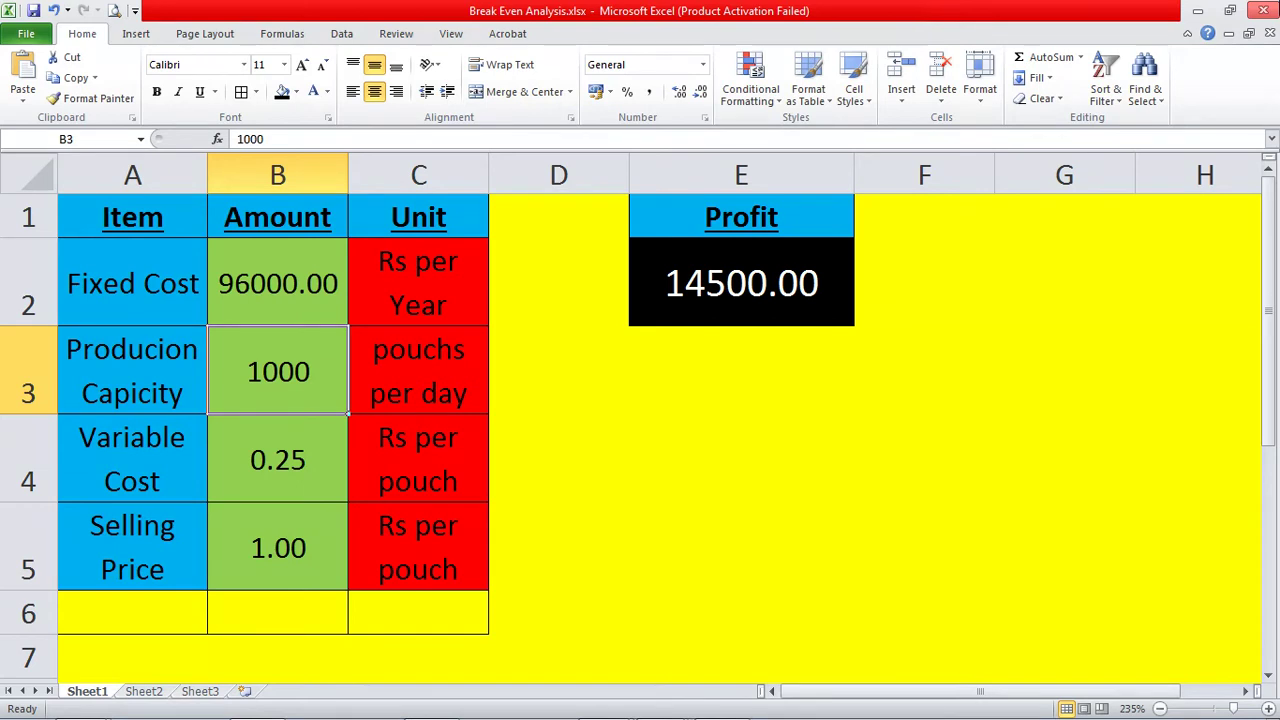
Set the fixed cost in B2 to 125000 Rs per year and the production capacity in B3 to 1250 pouches per day.
left_click(277, 283)
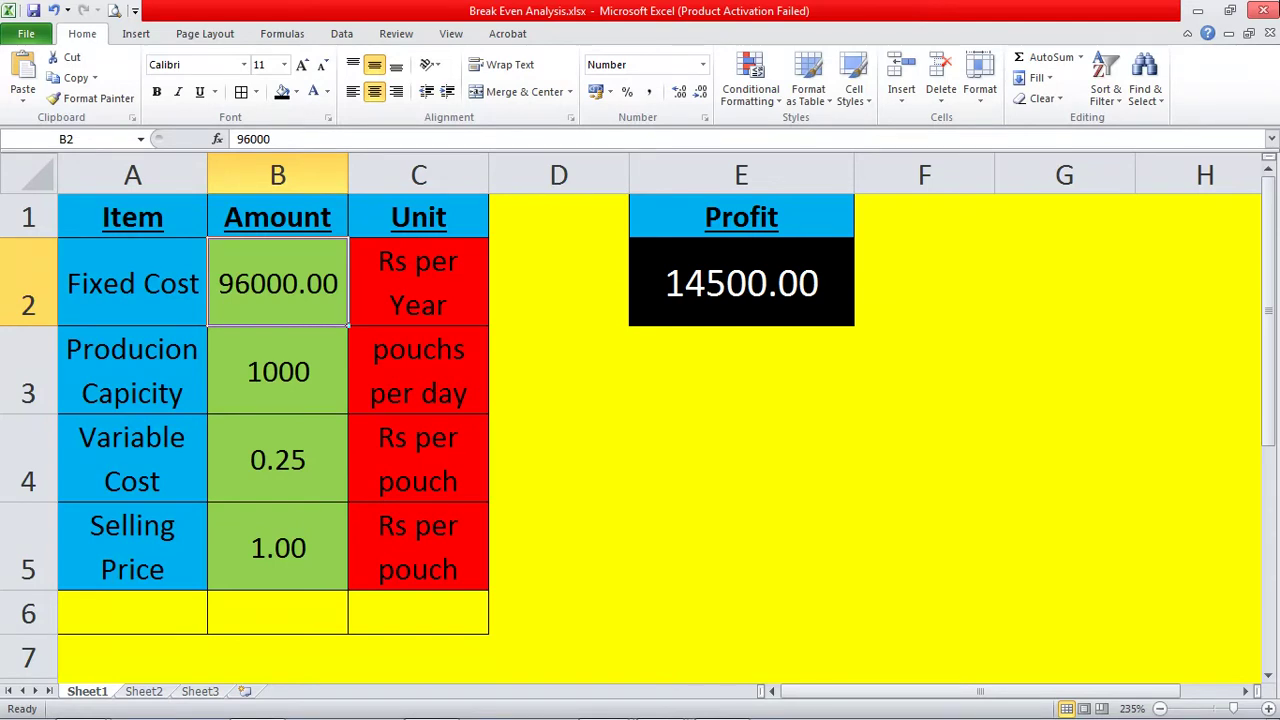
type("125")
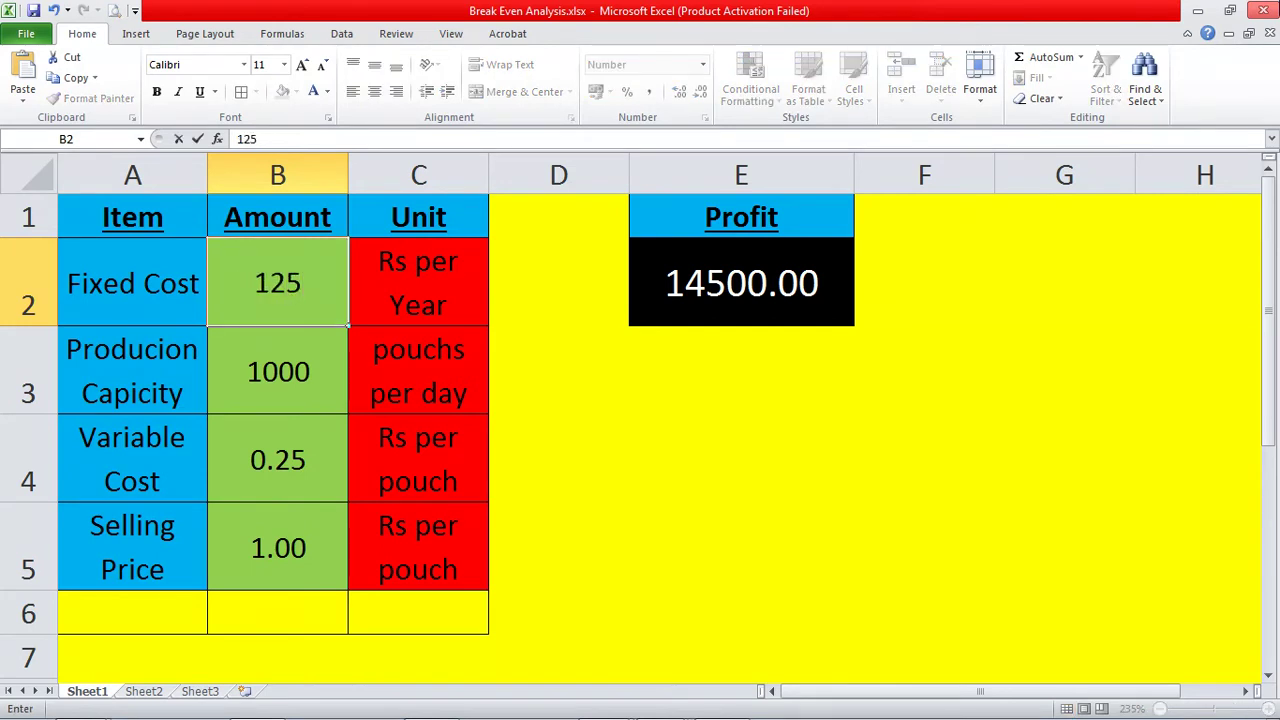
type("000")
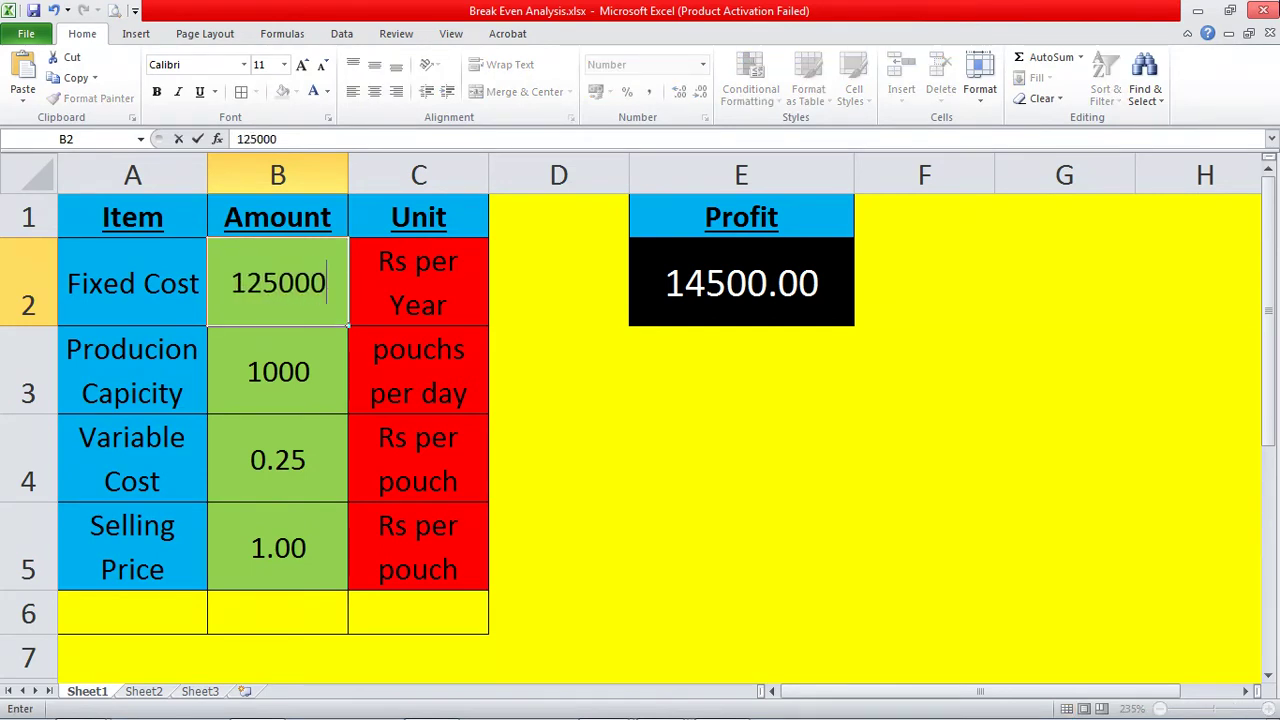
key("Return")
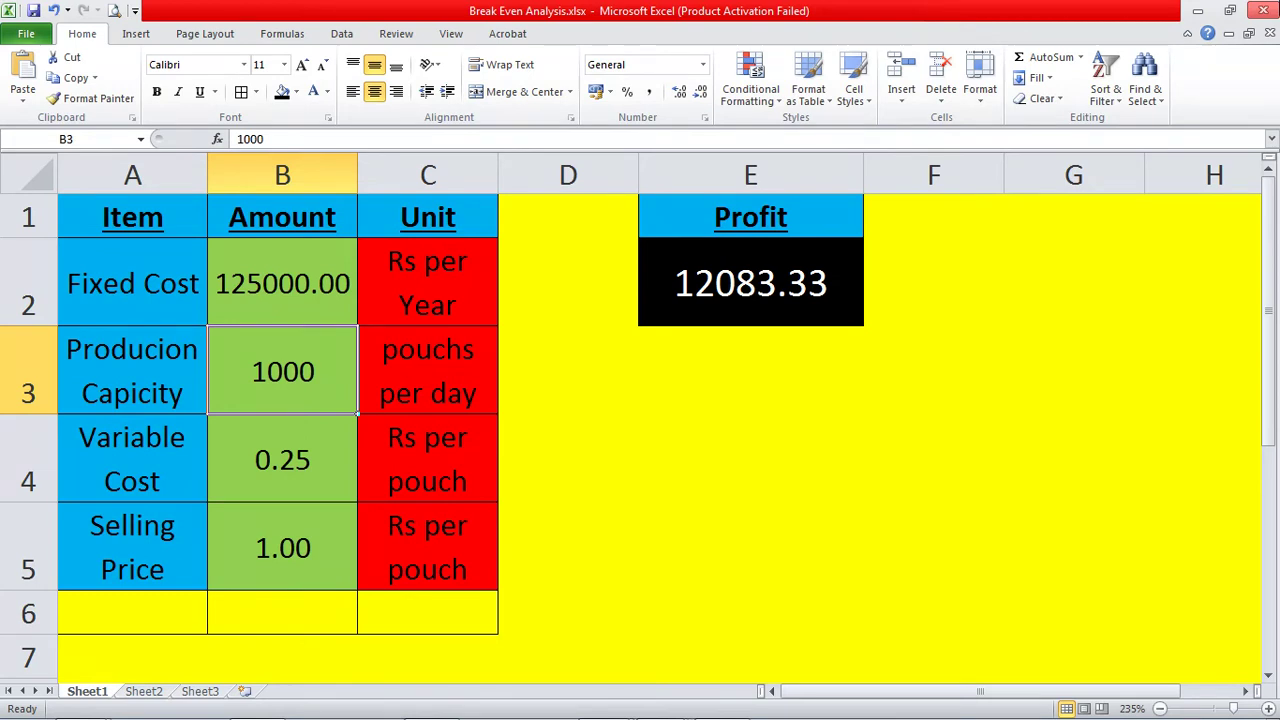
type("1250")
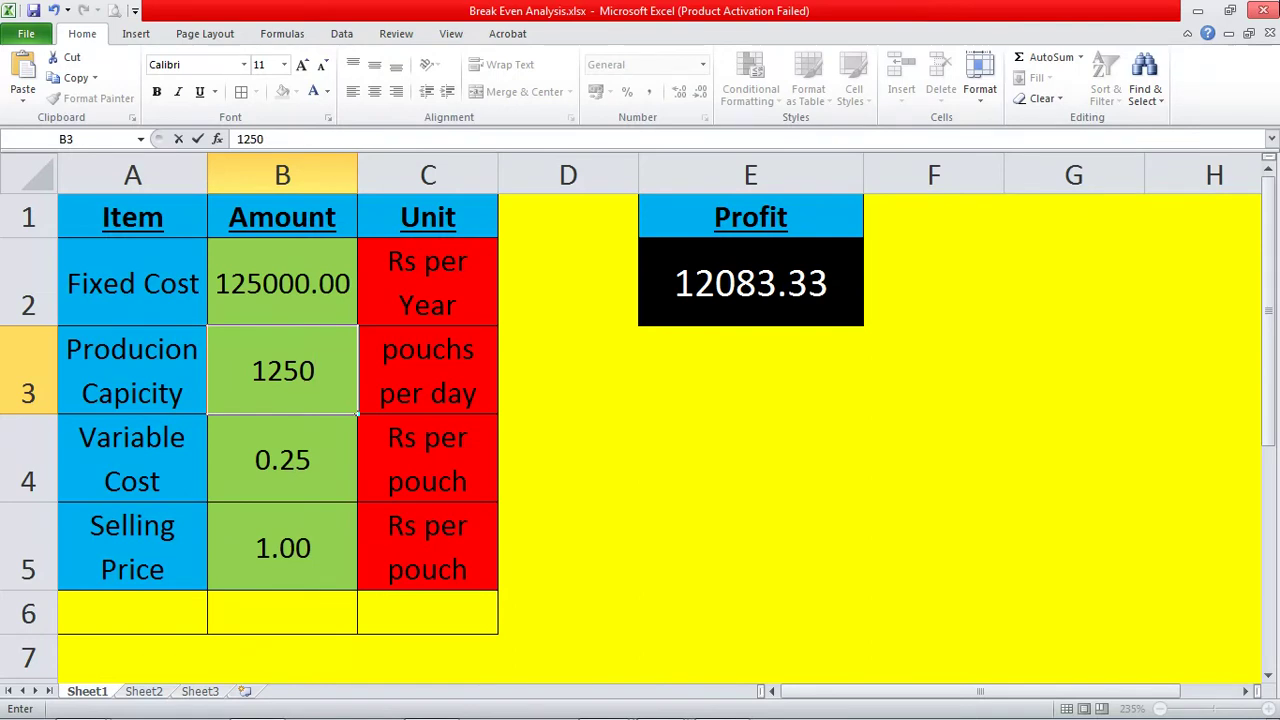
key("Return")
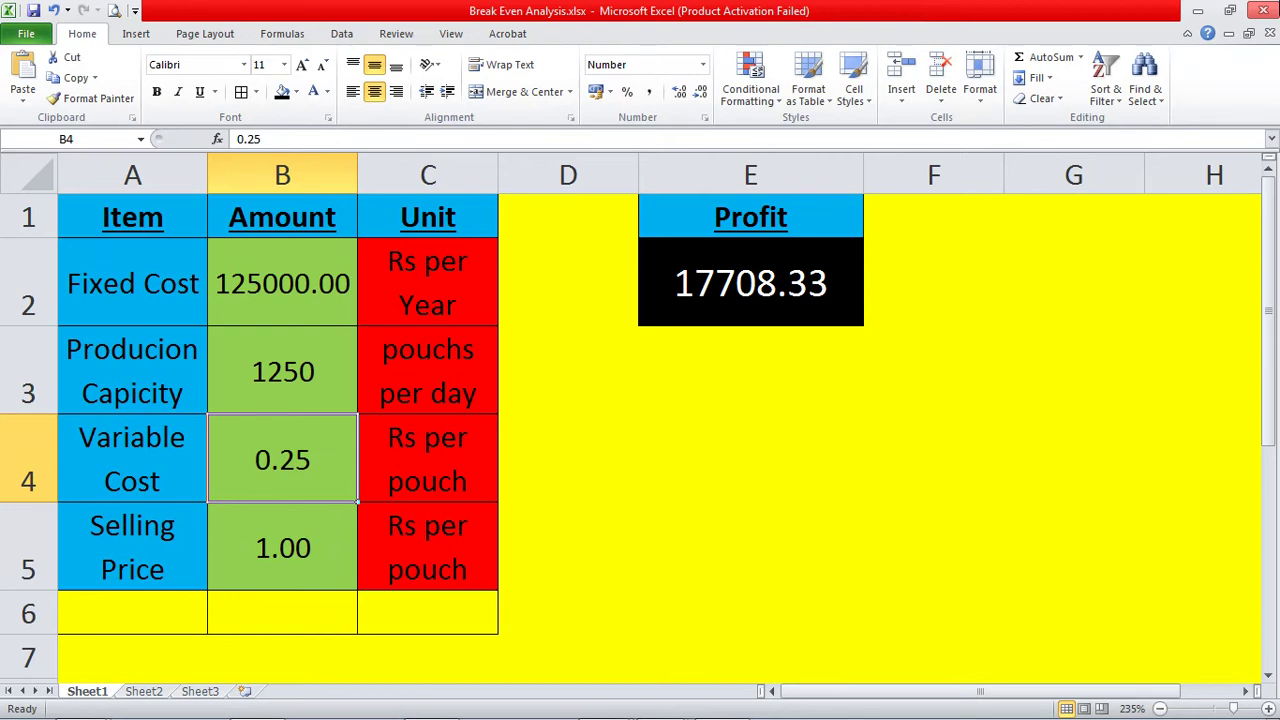
Examine the profit formula in E2, select the production capacity in B3, and switch to the slide show on financial management terminology.
left_click(750, 285)
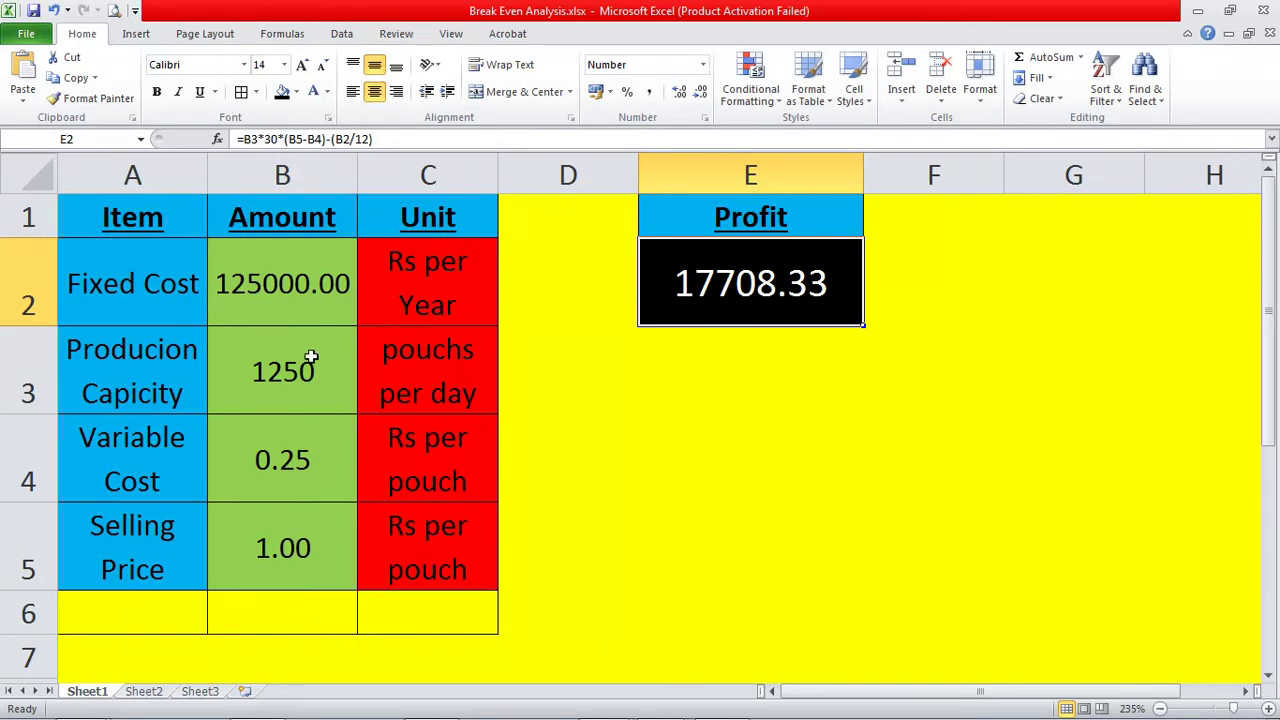
key("Return")
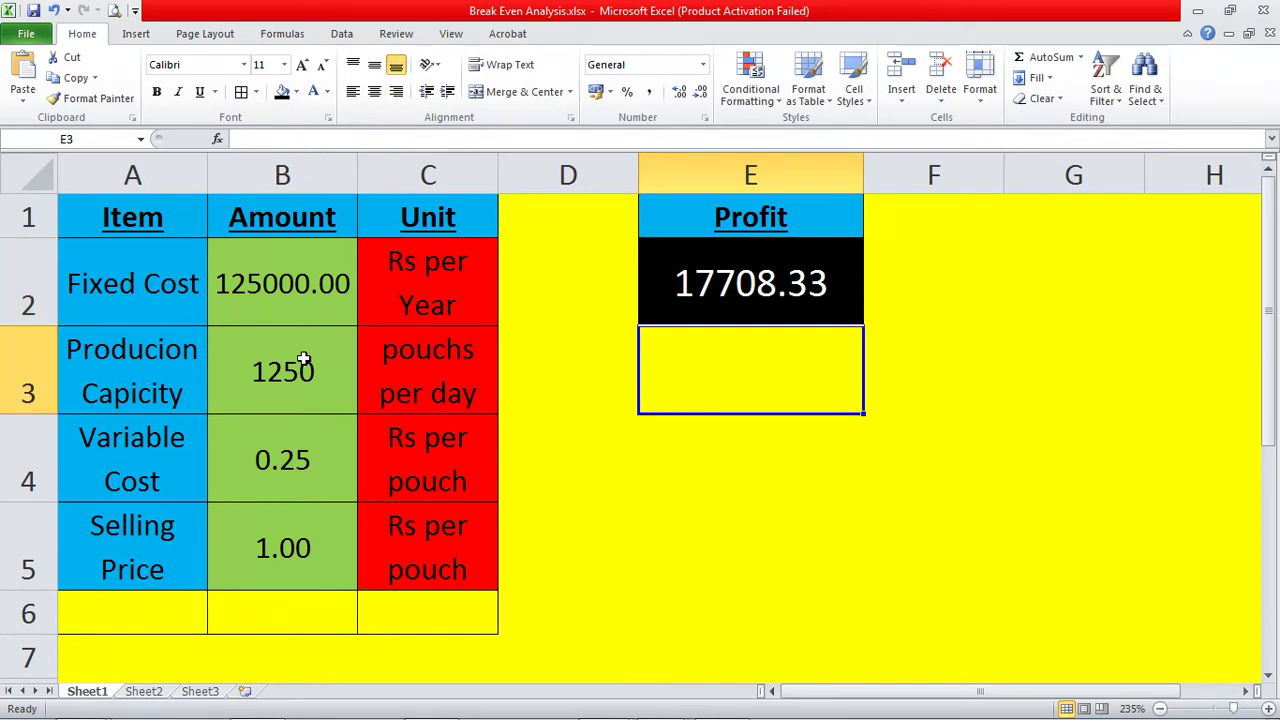
key("Left")
key("Left")
key("Left")
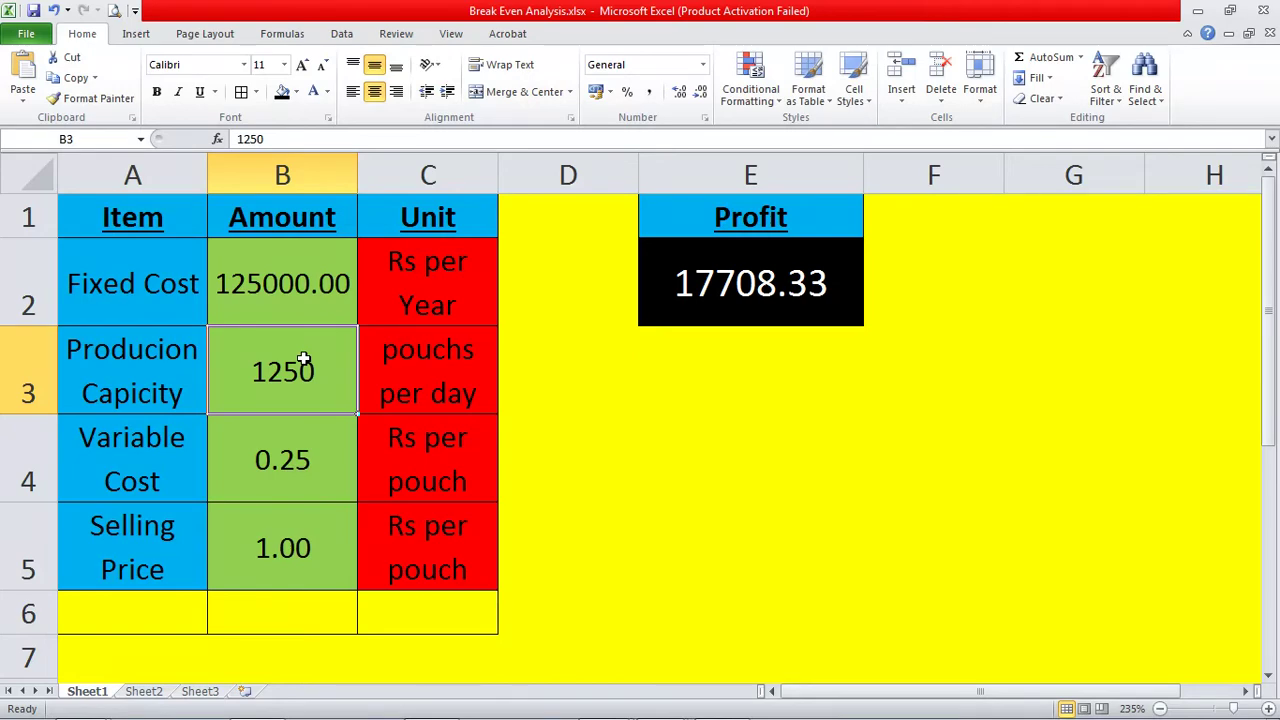
key("alt+Tab")
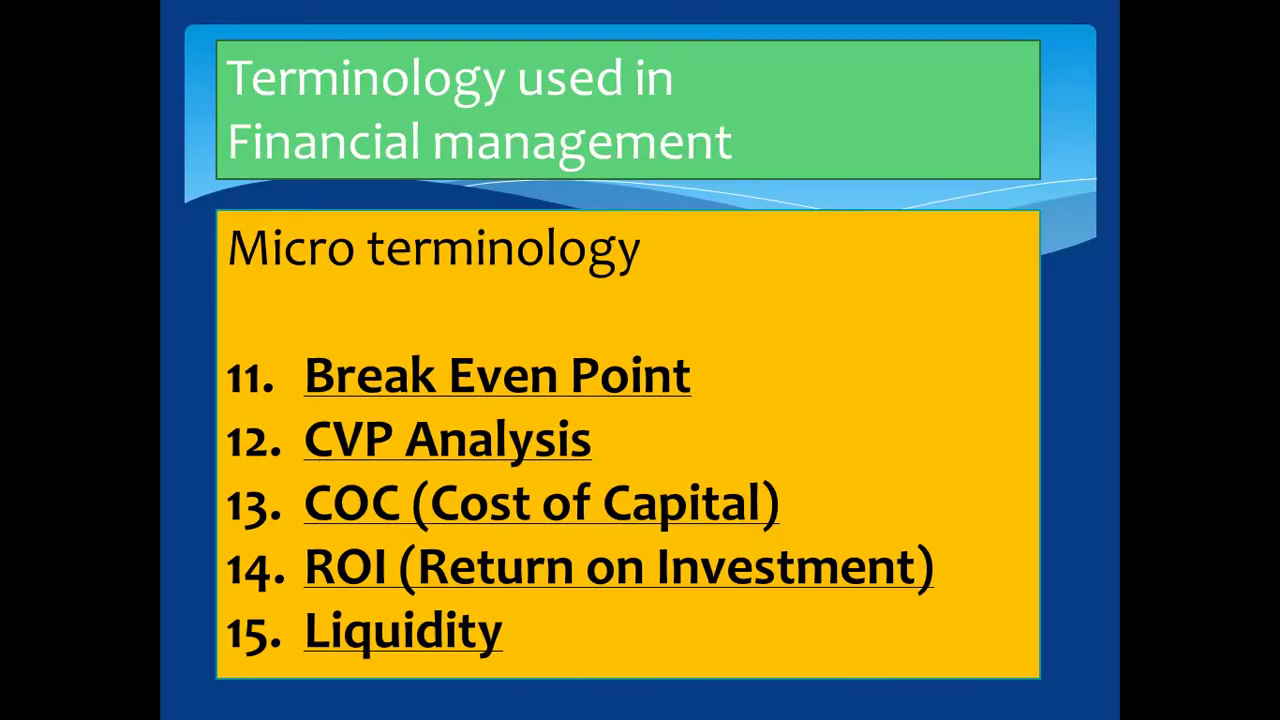